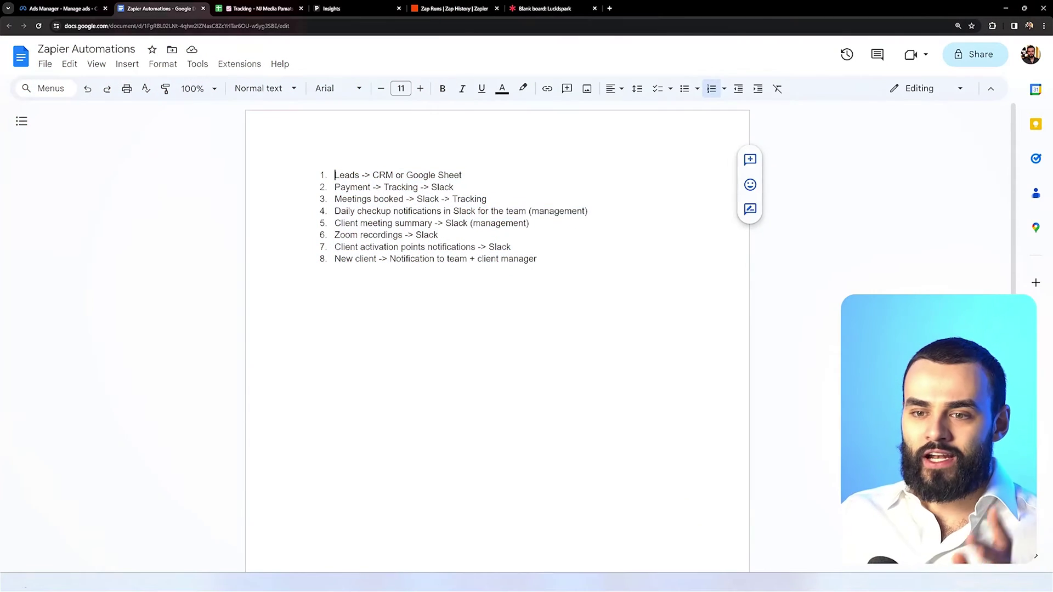
Highlight 'Leads' in the automations list, then load go.nj-media.com/arch2 and close its signup popup
key(ctrl+a)
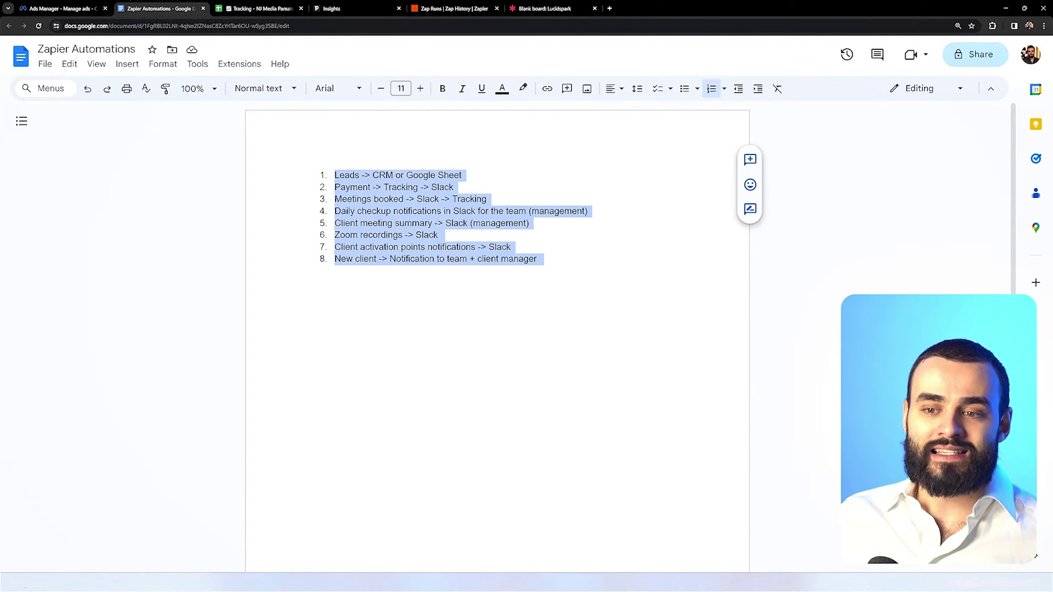
double_click(347, 175)
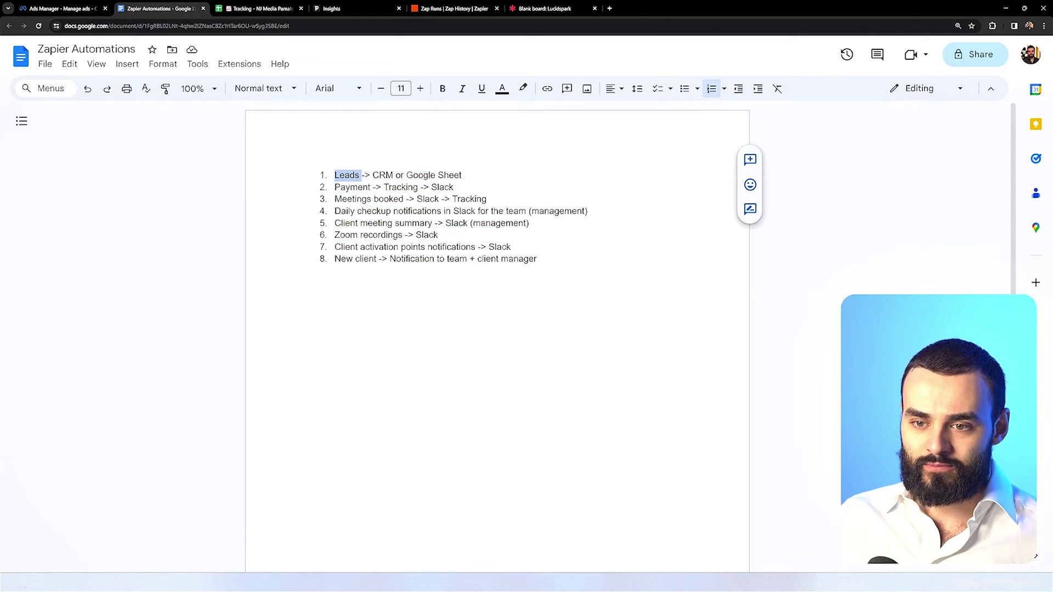
click(607, 10)
text(arch)
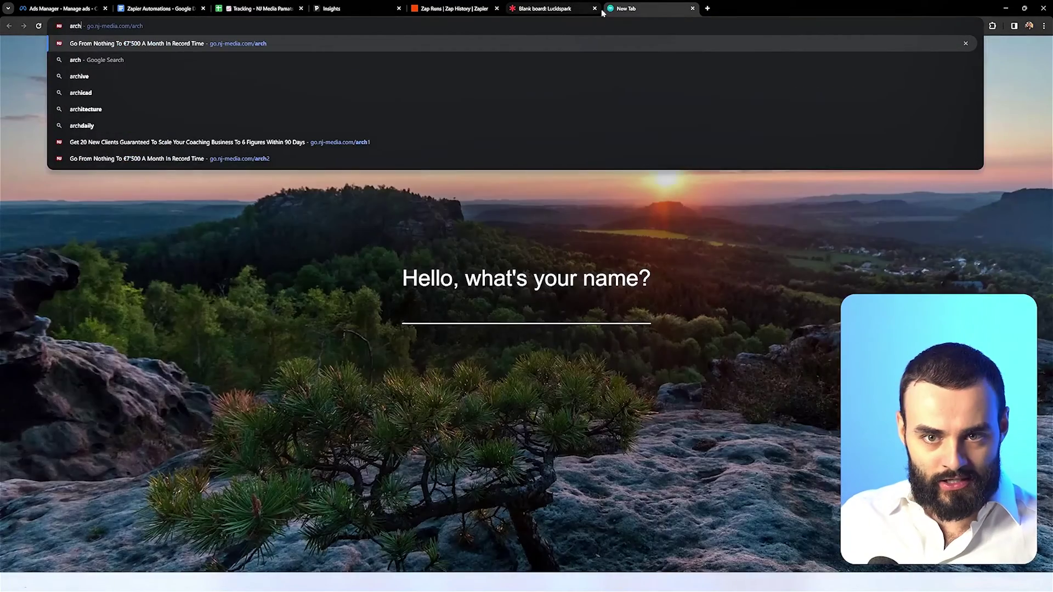
click(137, 159)
key(ctrl+plus)
key(ctrl+plus)
key(ctrl+plus)
key(ctrl+plus)
key(ctrl+plus)
key(ctrl+0)
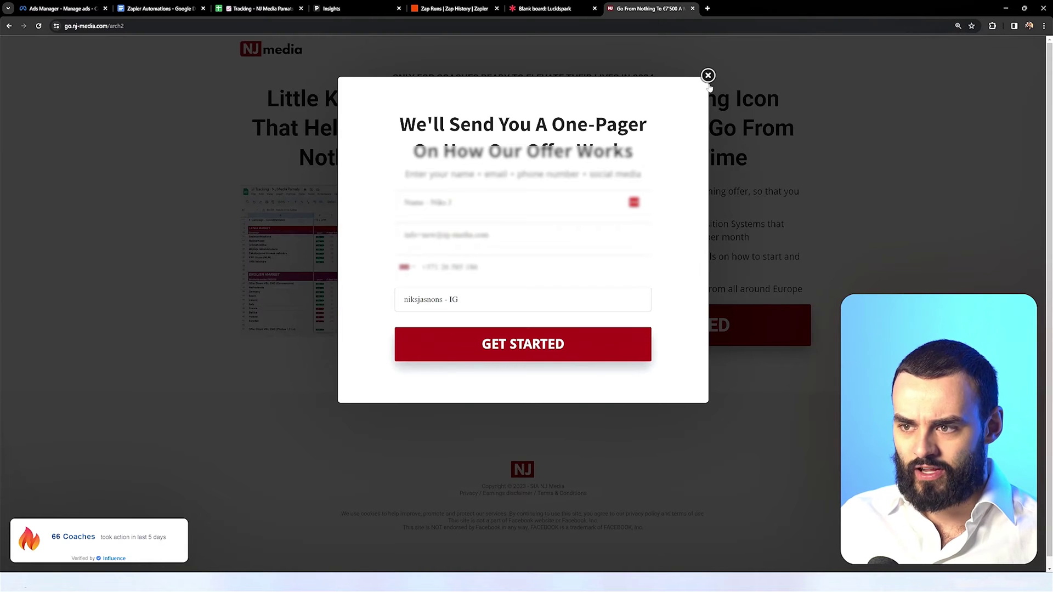
click(708, 76)
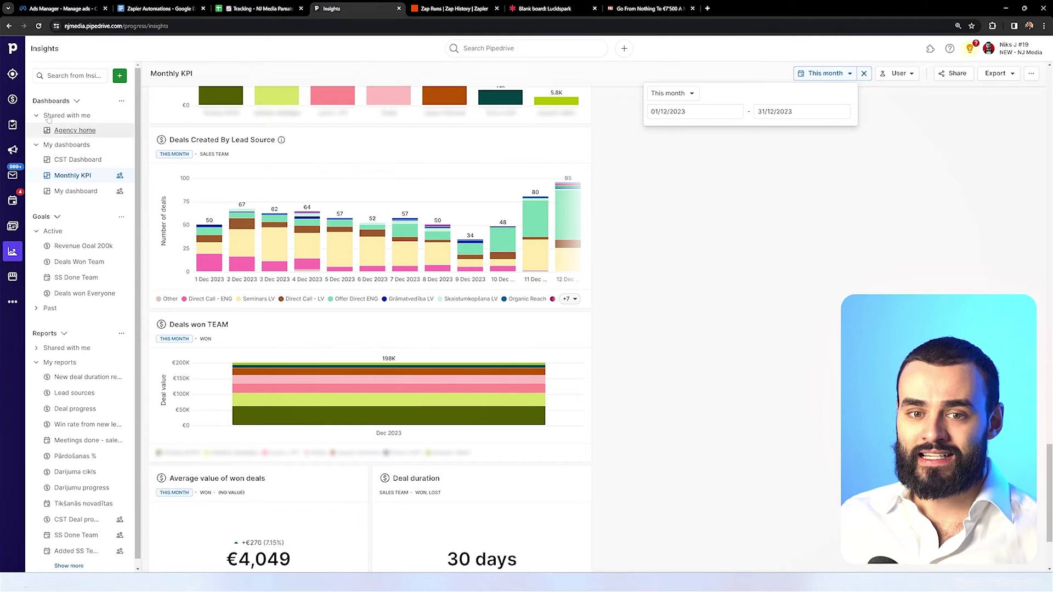
Open the Direct VSL ENG deal from the Deals pipeline and highlight its campaign-through-start-date fields
click(12, 99)
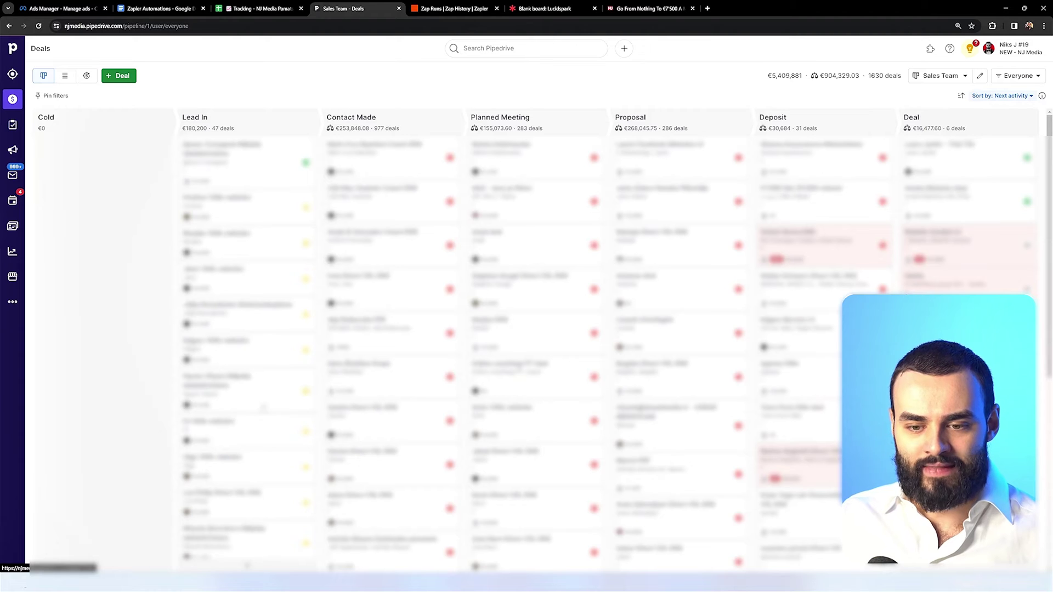
click(263, 412)
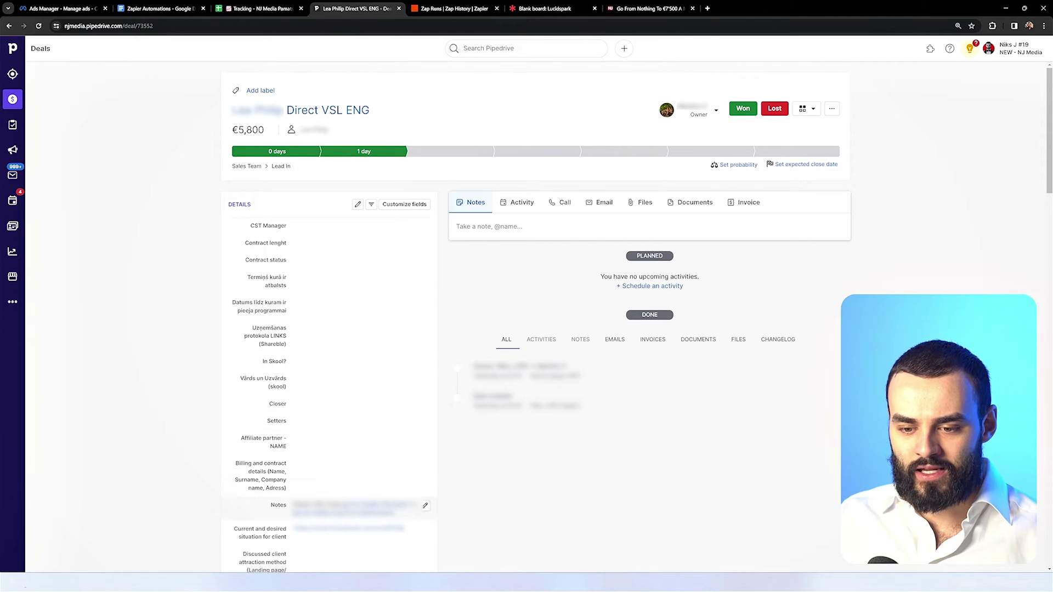
scroll(357, 493, down, 5)
scroll(359, 257, down, 2)
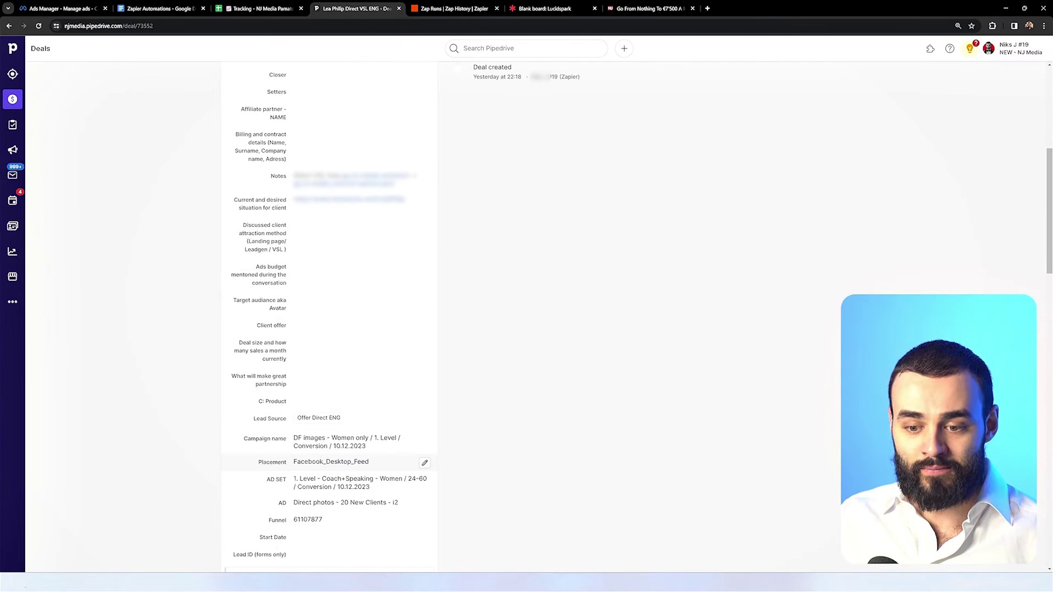
drag(229, 441, 415, 529)
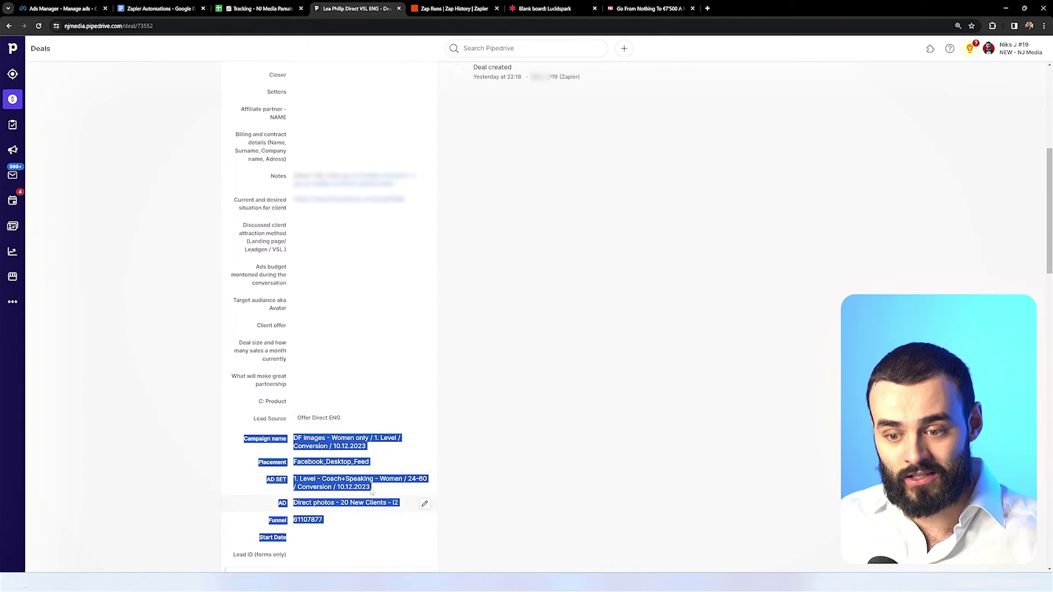
click(600, 428)
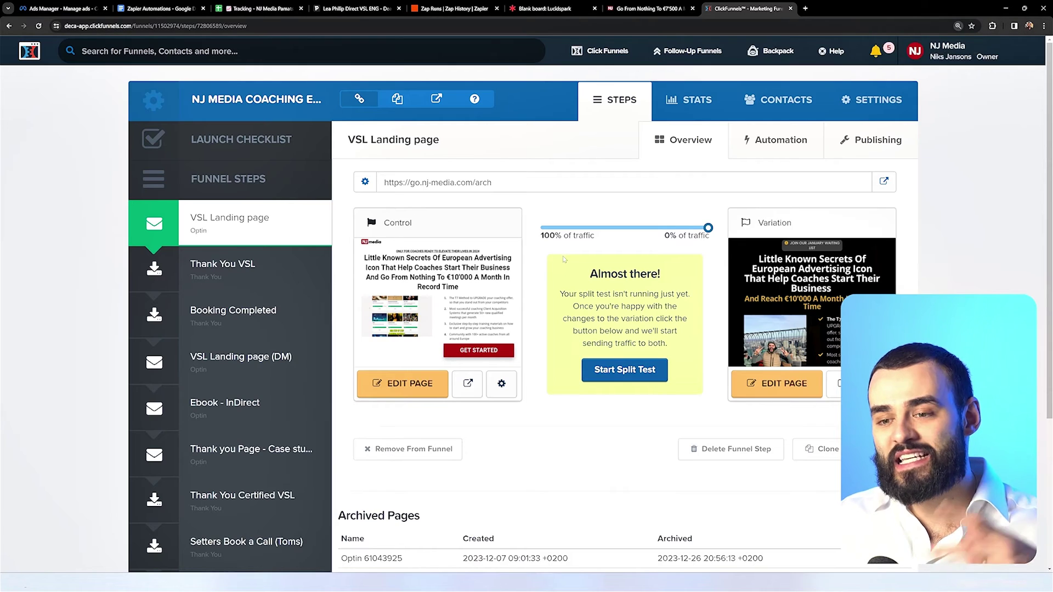
Highlight the go.nj-media.com/arch step URL, then pick out Funnel ID 61107877 in the Pipedrive deal
drag(494, 183, 365, 181)
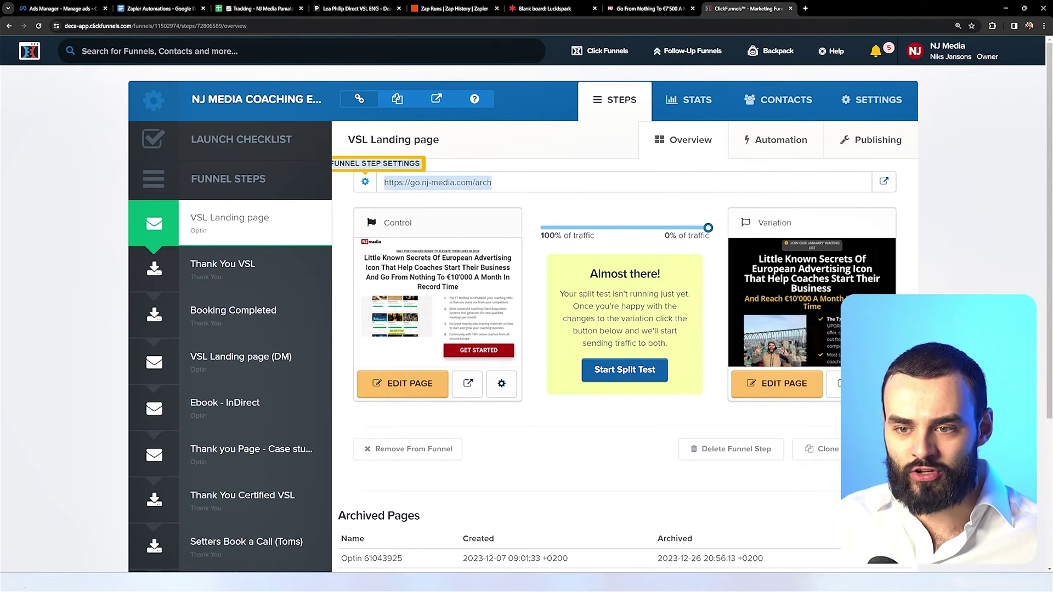
mouse_move(510, 287)
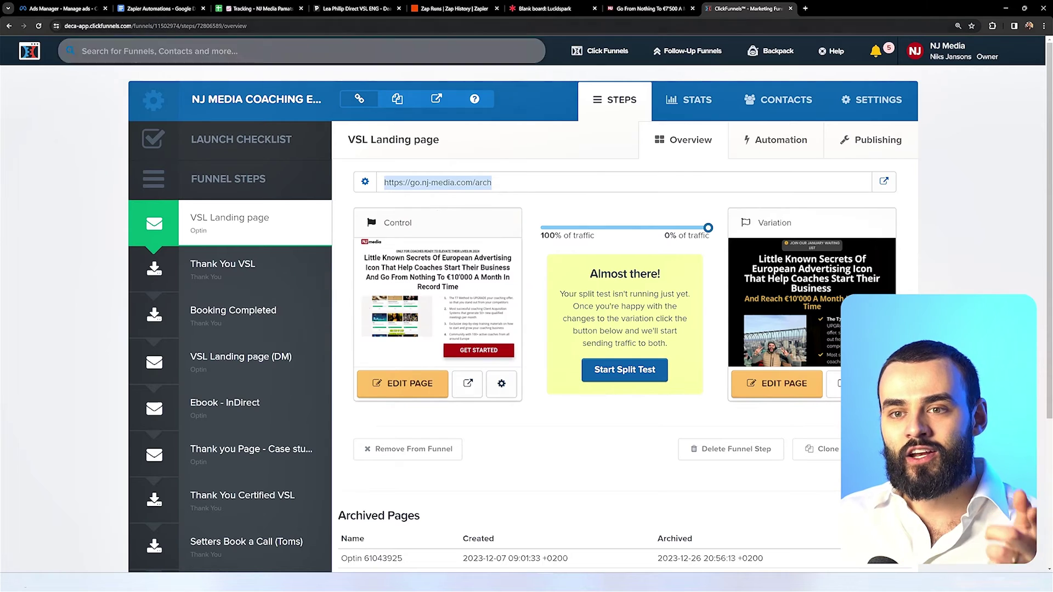
click(354, 9)
double_click(306, 520)
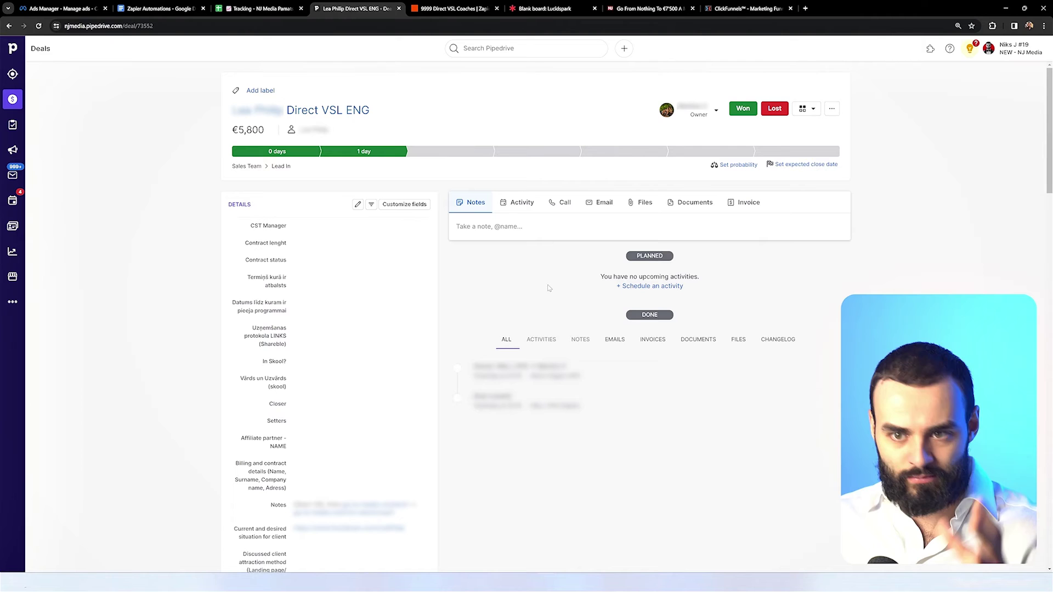
Scroll through the Direct VSL ENG deal page in Pipedrive
scroll(544, 284, down, 3)
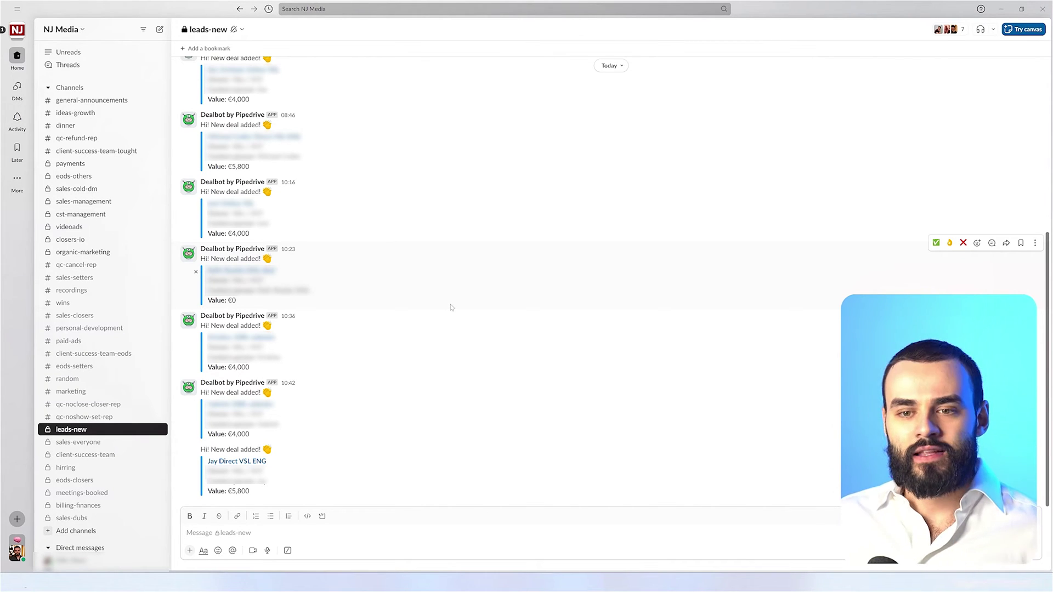
Send a Deals added test message from Pipedrive's Slack integration under Tools and apps
key(alt+Tab)
click(1009, 47)
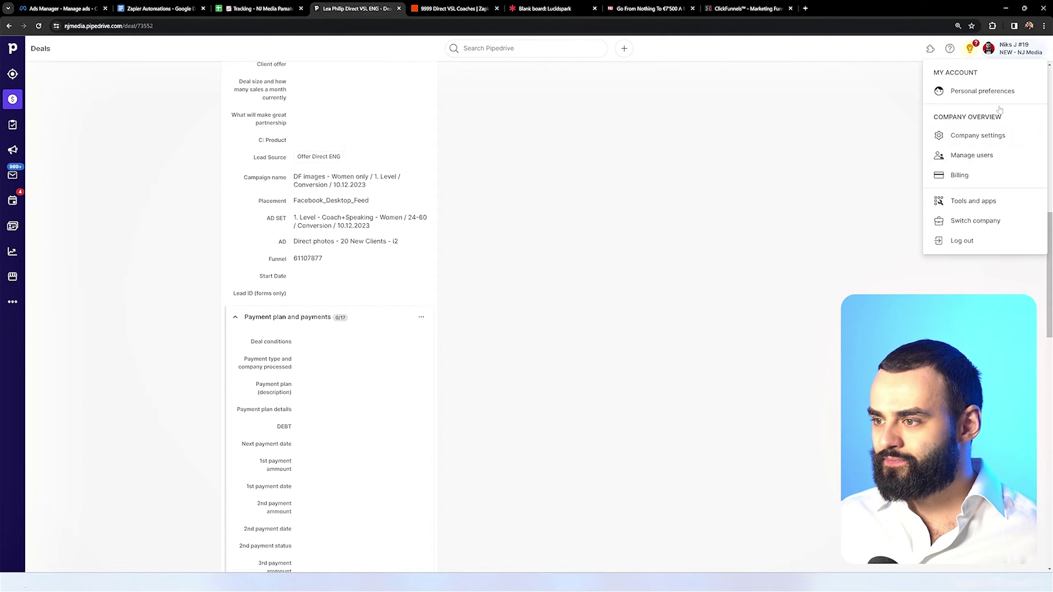
click(973, 201)
click(57, 310)
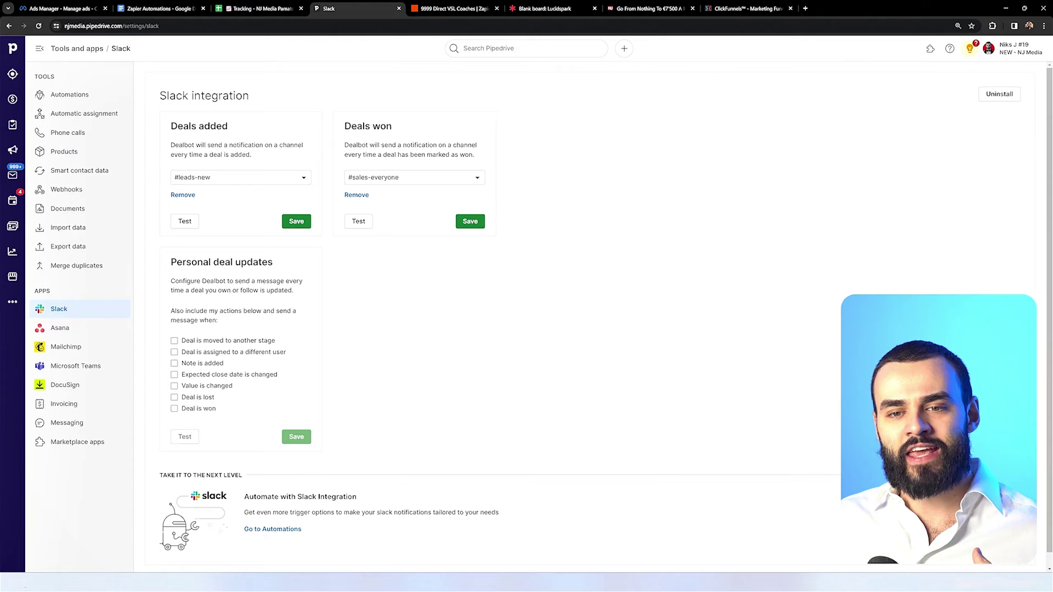
drag(179, 145, 206, 145)
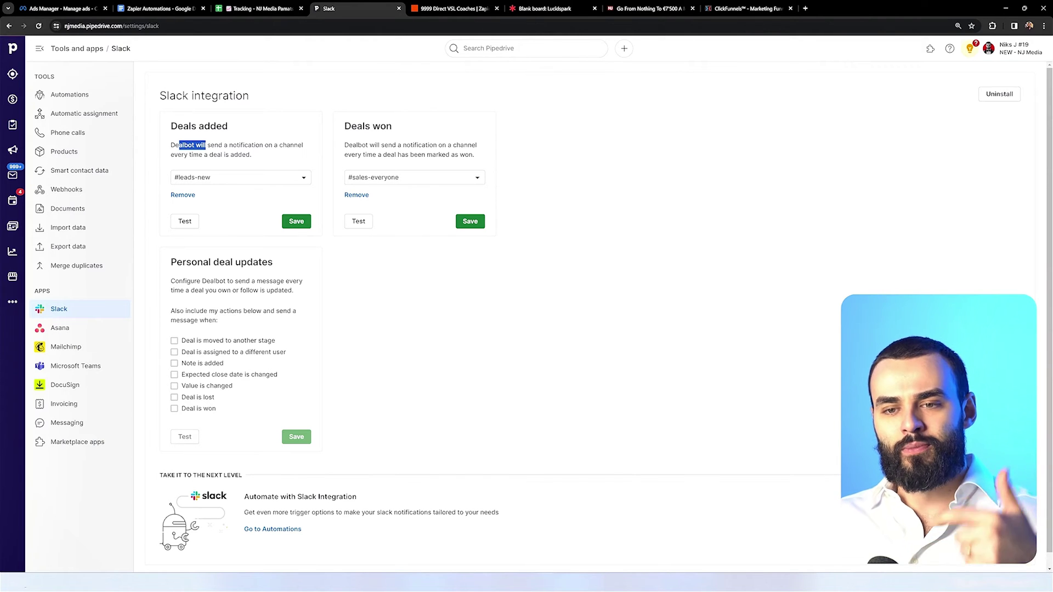
click(184, 221)
key(alt+Tab)
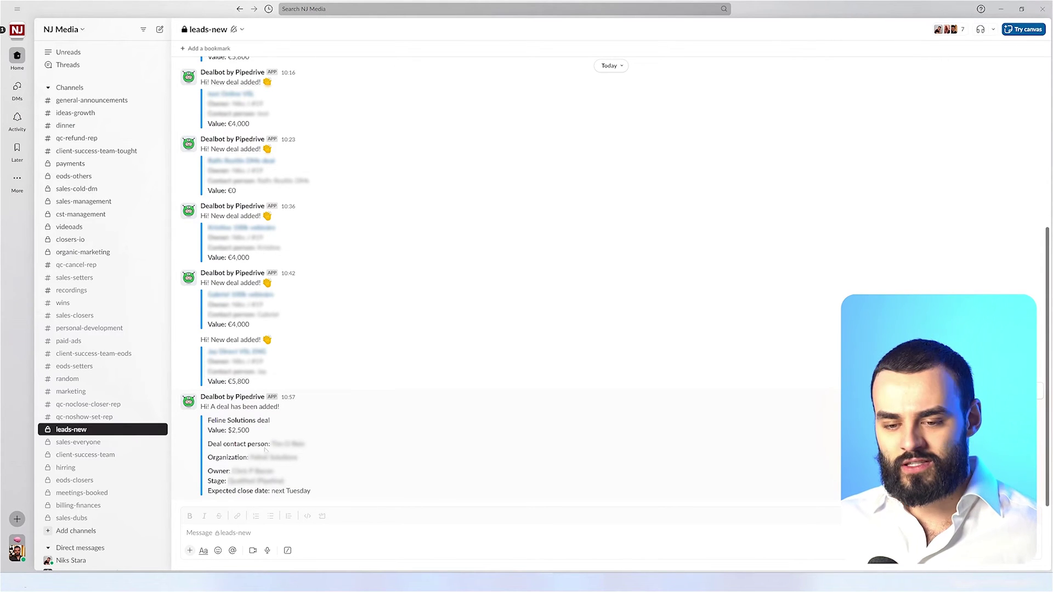
Return to the Zapier Automations document
key(alt+Tab)
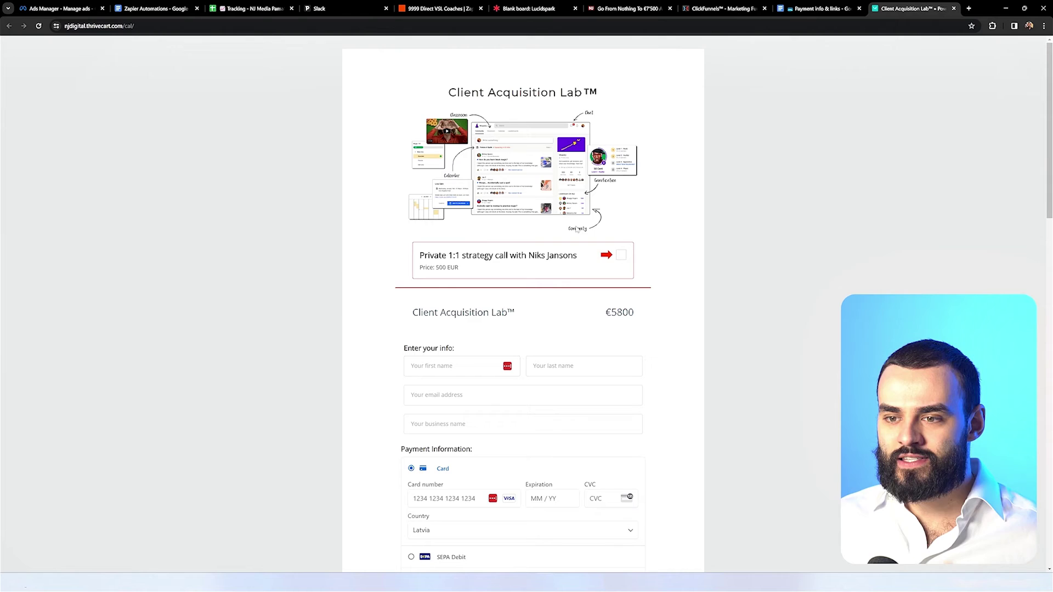
Scroll through the Client Acquisition Lab™ €5800 ThriveCart checkout page
scroll(567, 221, down, 2)
scroll(564, 219, up, 2)
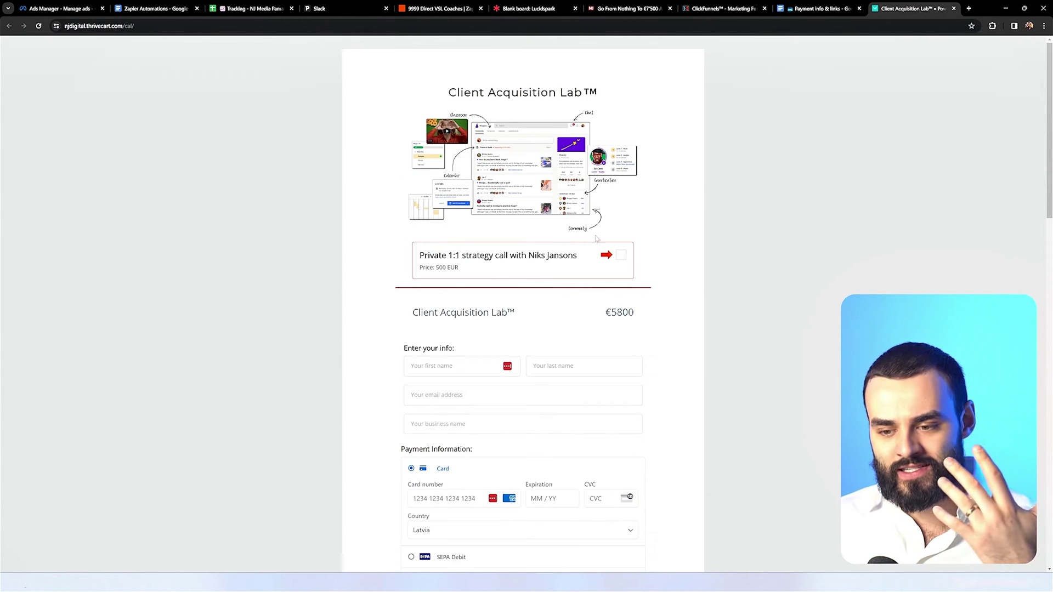
scroll(604, 238, down, 2)
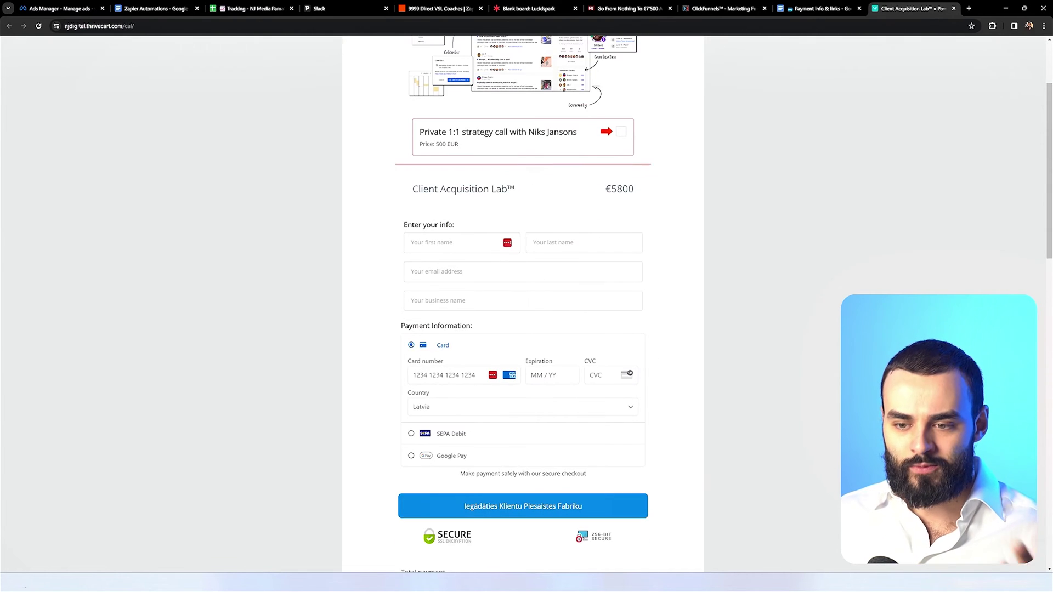
scroll(623, 254, down, 15)
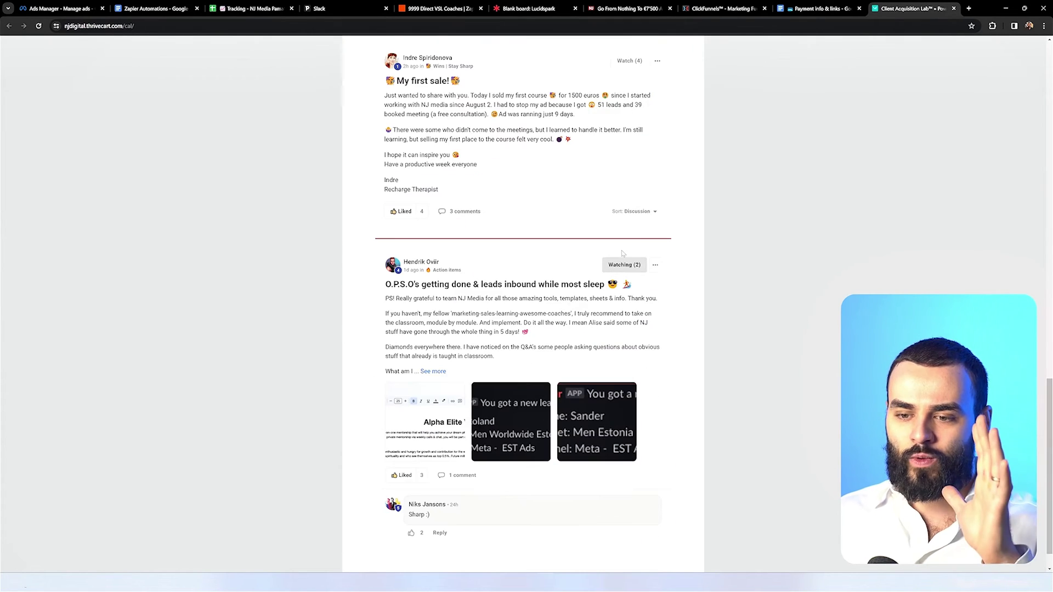
scroll(581, 301, up, 15)
scroll(521, 376, down, 3)
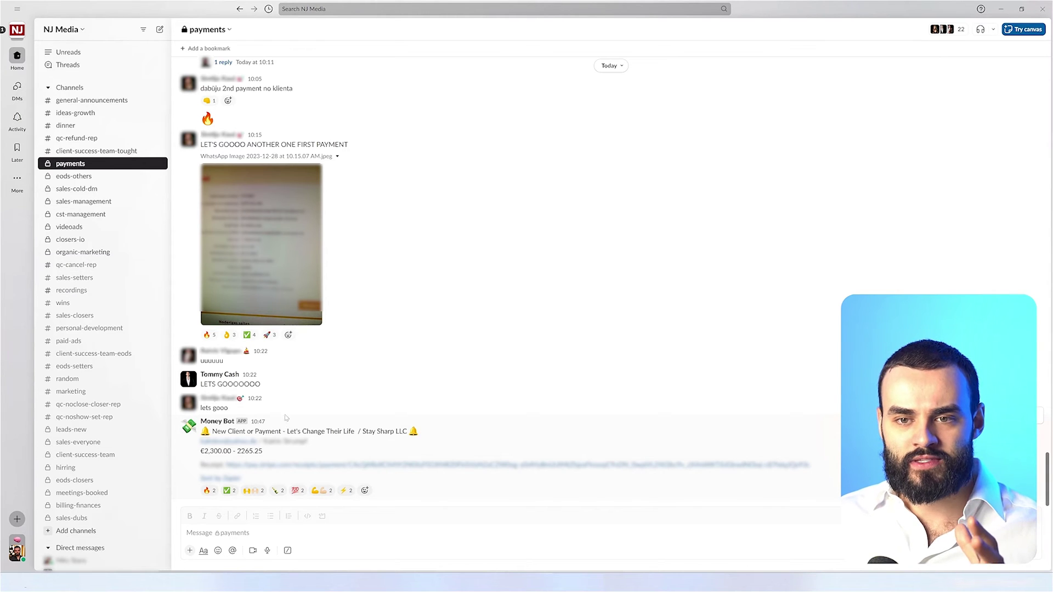
Highlight the payment details in the Klientu Ienesējs message, then switch to the Stripe to Slack zap
scroll(313, 302, up, 5)
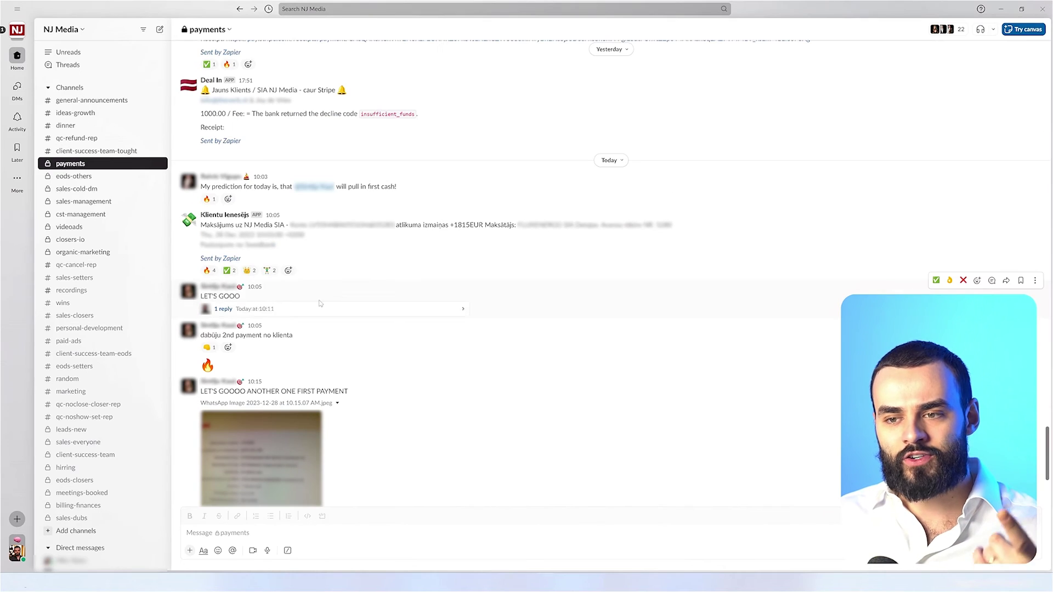
drag(412, 225, 601, 225)
click(552, 237)
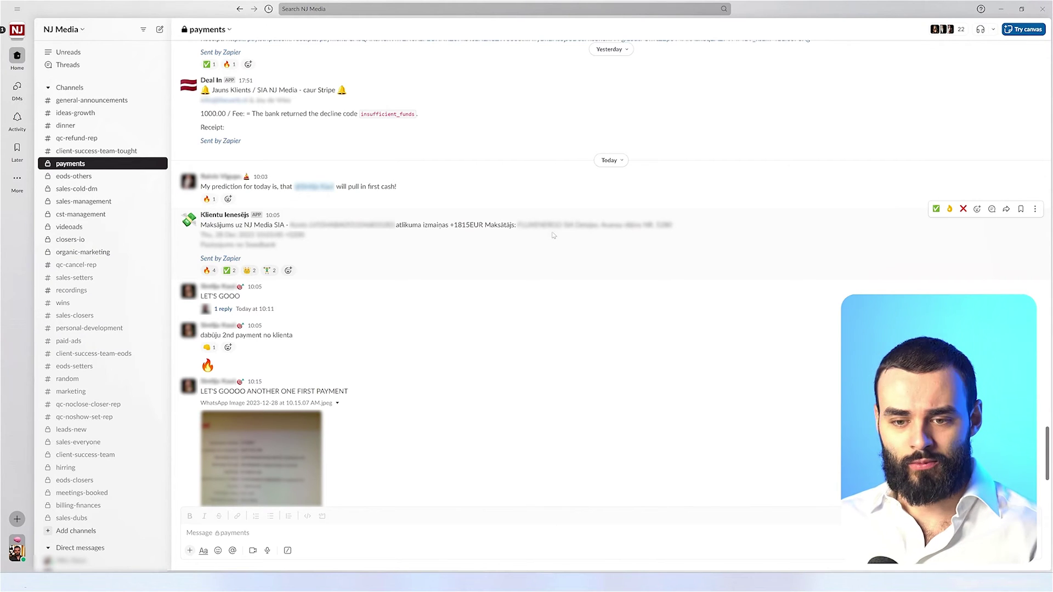
key(alt+Tab)
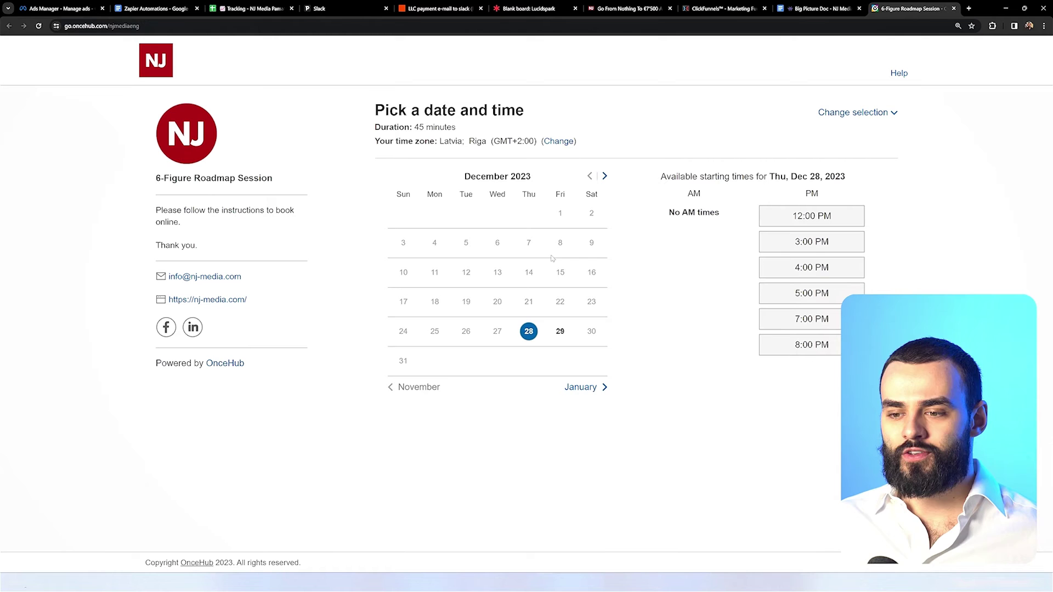
Book the 12:00 PM slot on Thu, Dec 28, 2023 and look over the details form
click(796, 216)
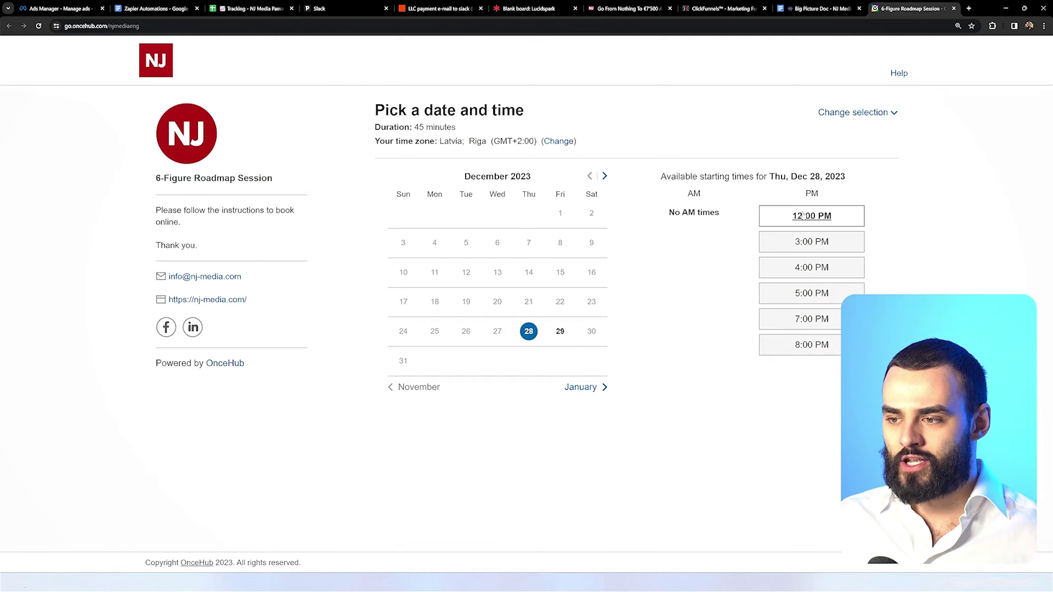
click(718, 253)
scroll(576, 329, down, 6)
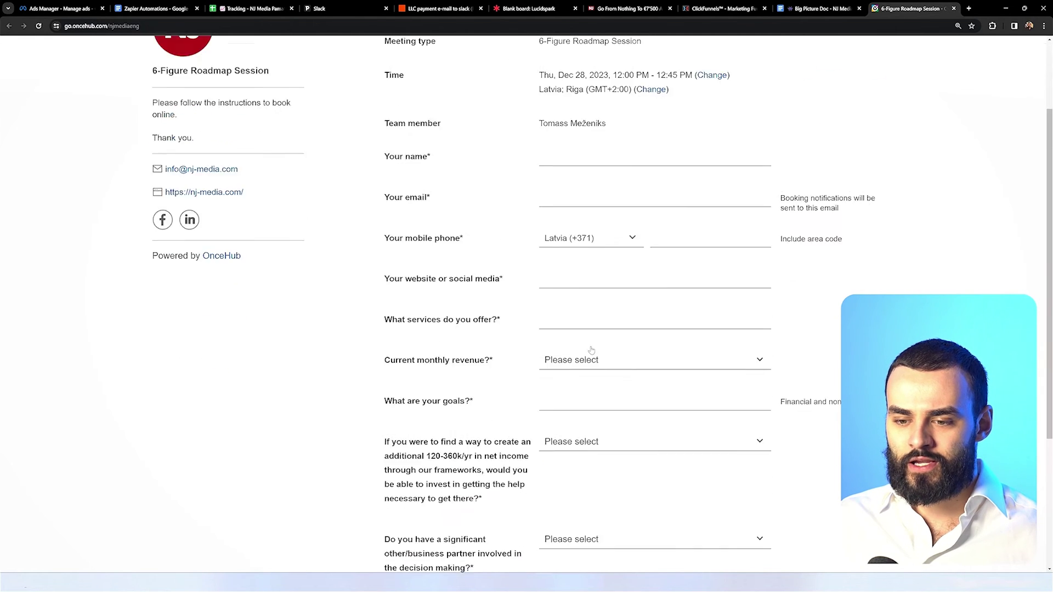
scroll(573, 351, up, 6)
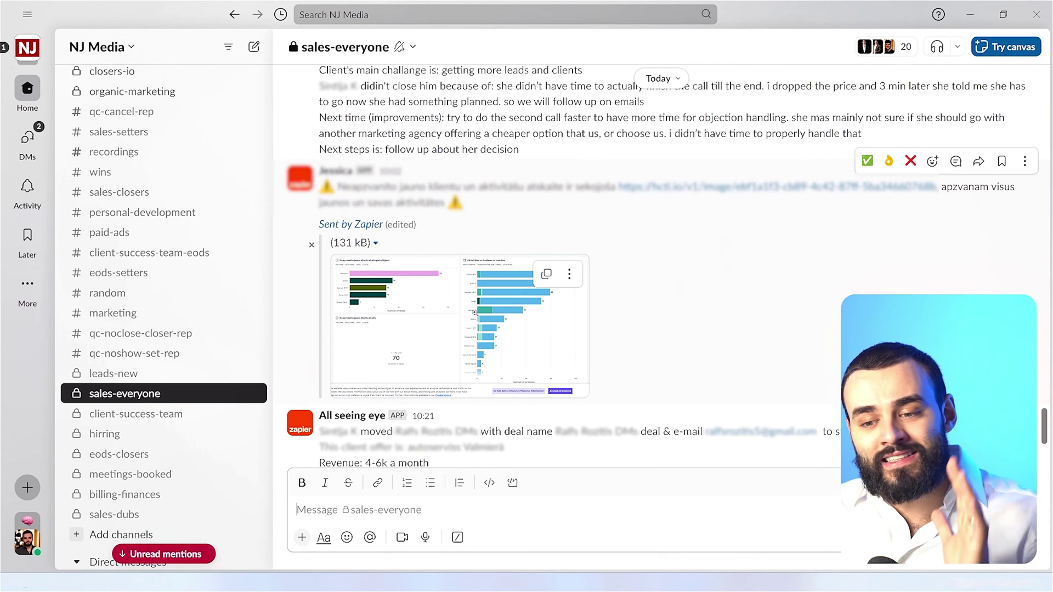
Preview the Zapier chart report image in #sales-everyone, then return to the browser's roadmap session tab
click(335, 171)
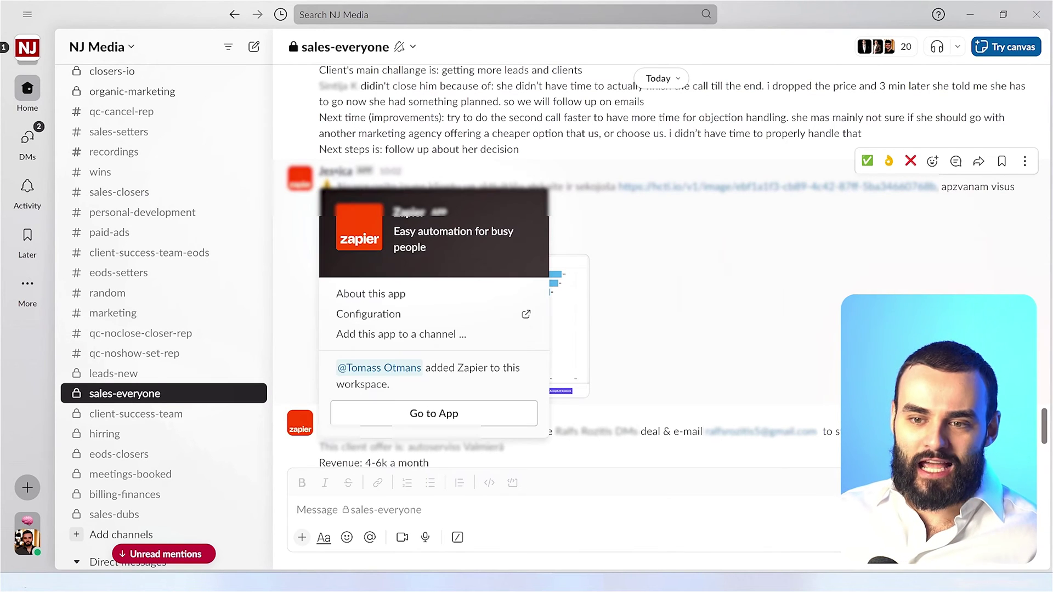
key(Escape)
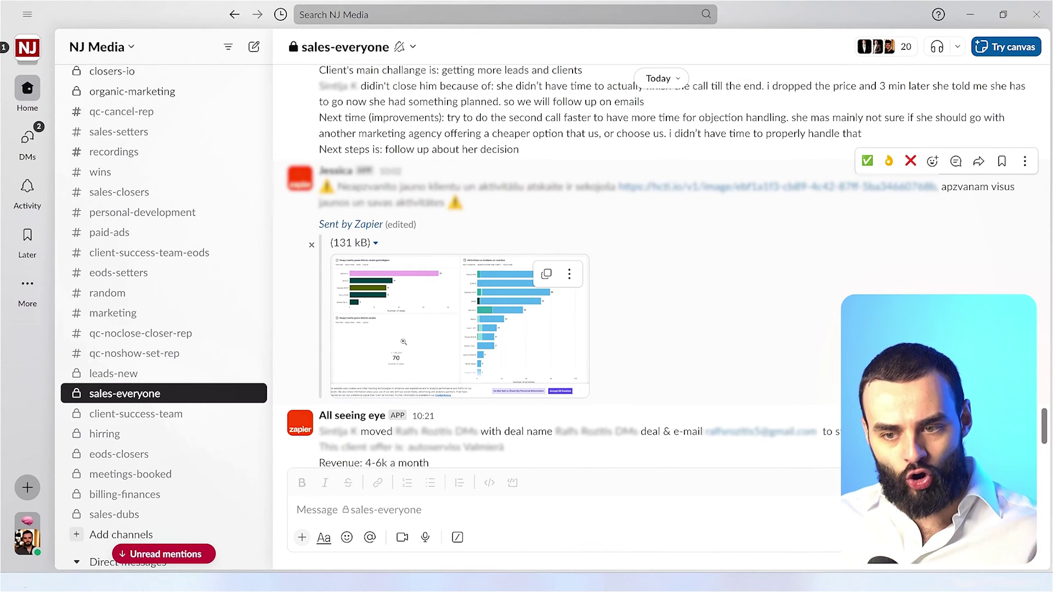
click(404, 342)
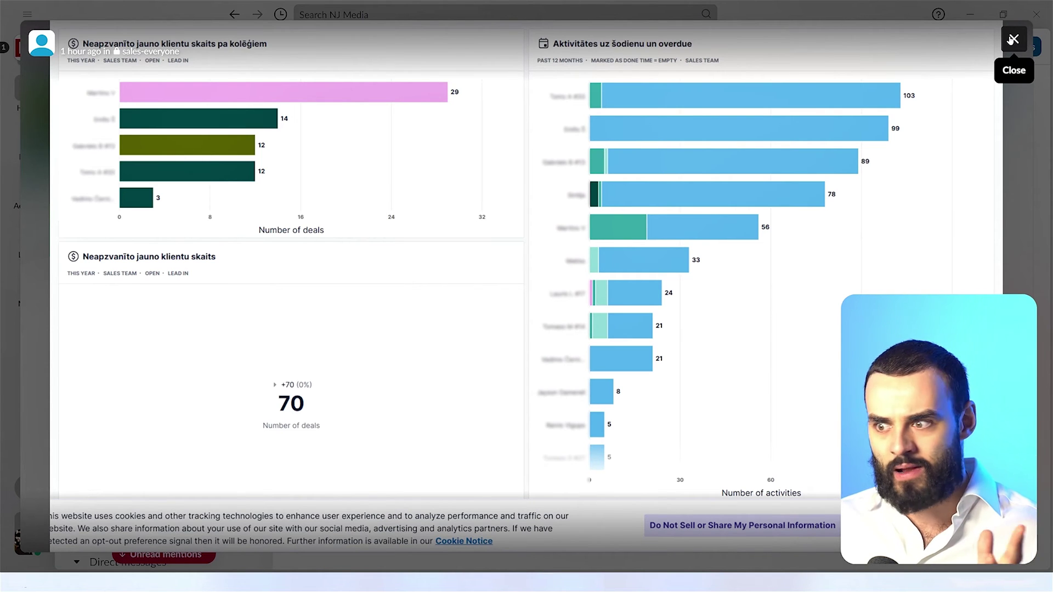
click(1012, 39)
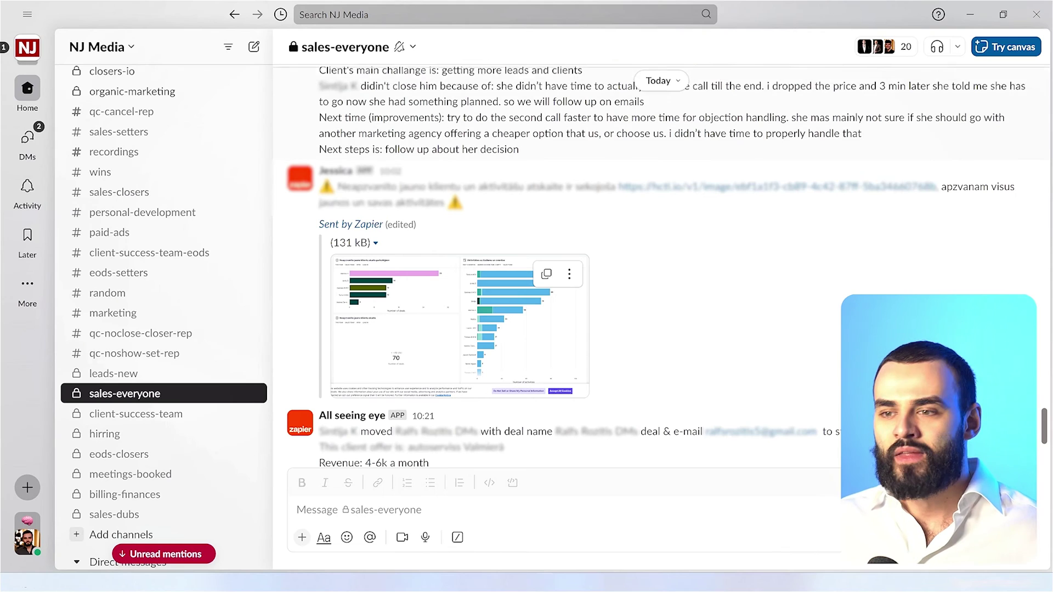
key(alt+Tab)
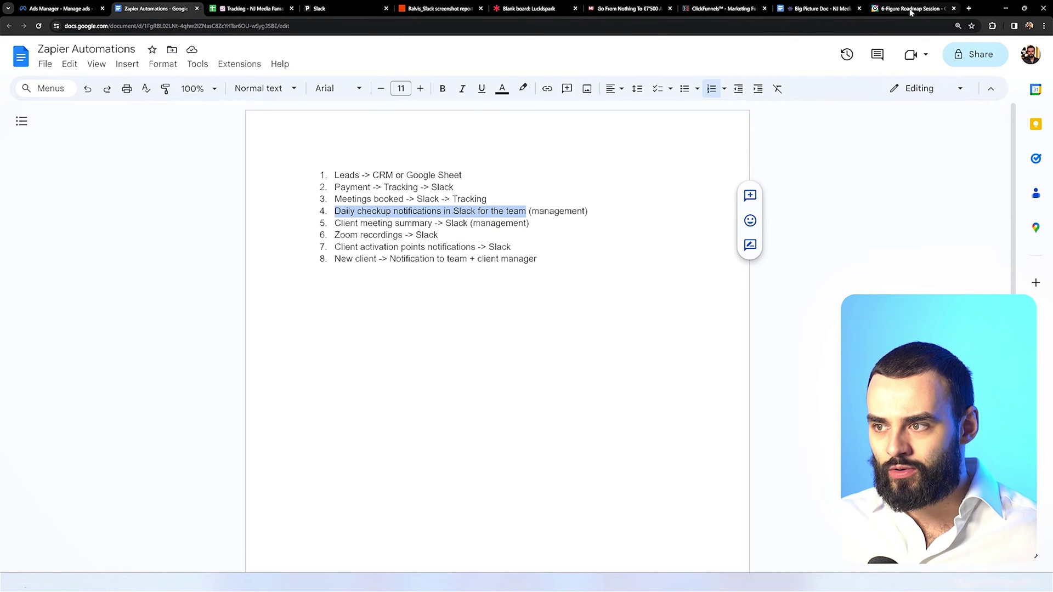
click(910, 9)
Inspect the screenshot-report zap's daily schedule trigger, image-from-URL step and Slack channel message step
click(438, 8)
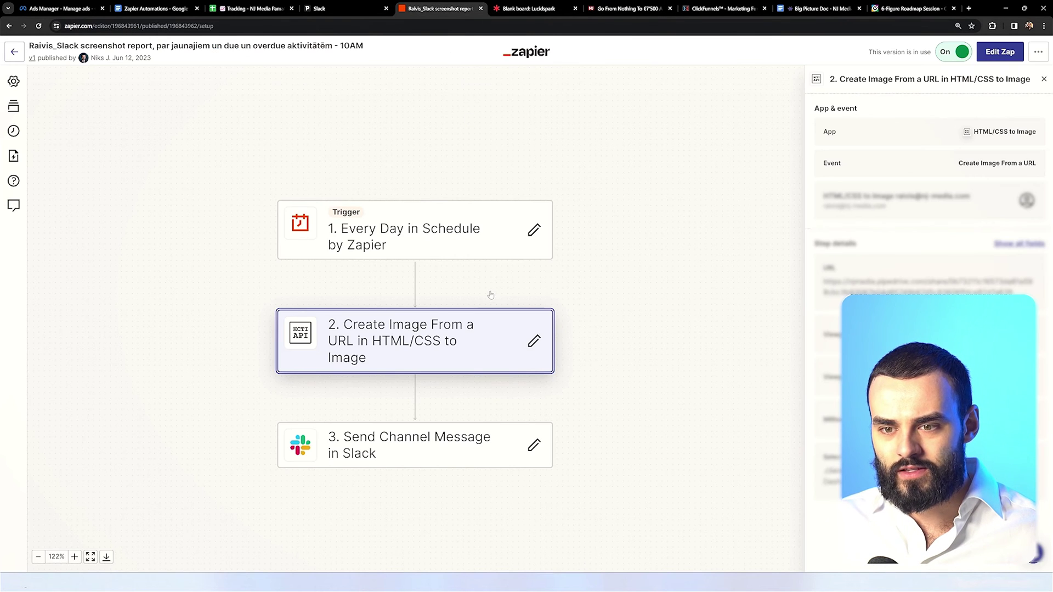
click(433, 240)
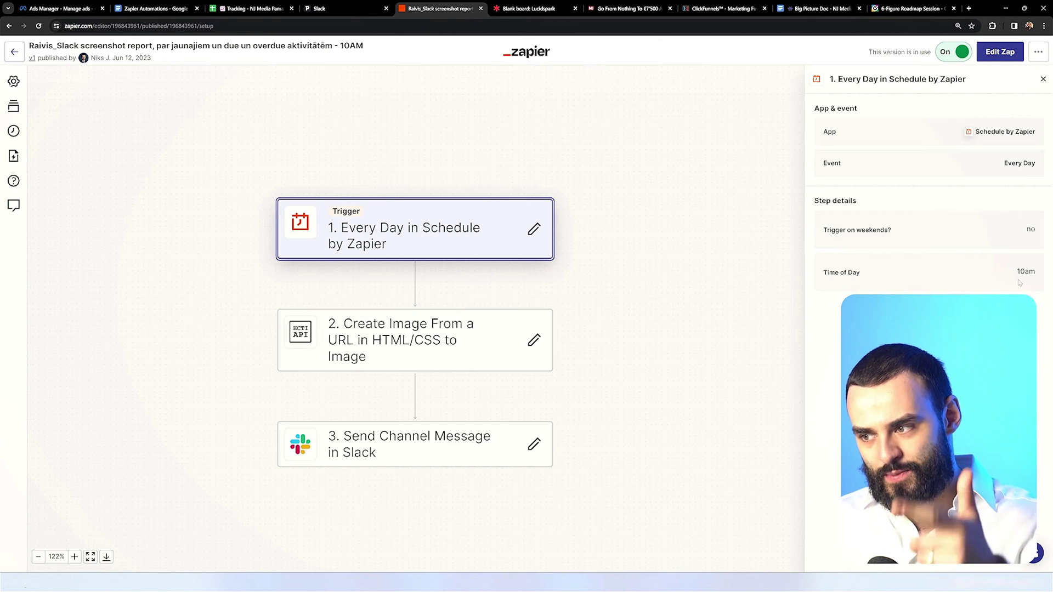
click(391, 319)
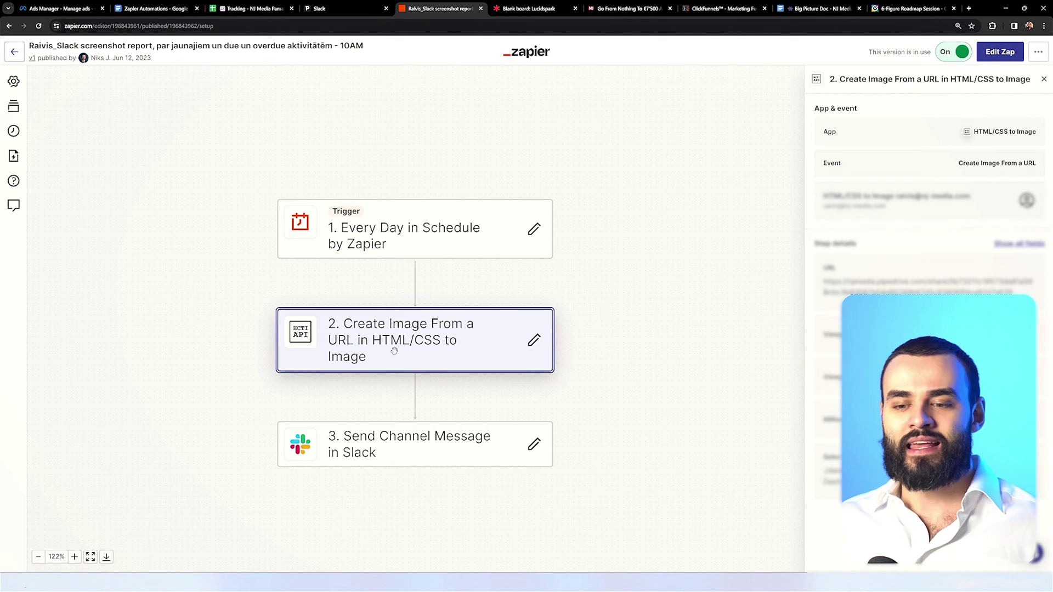
click(433, 439)
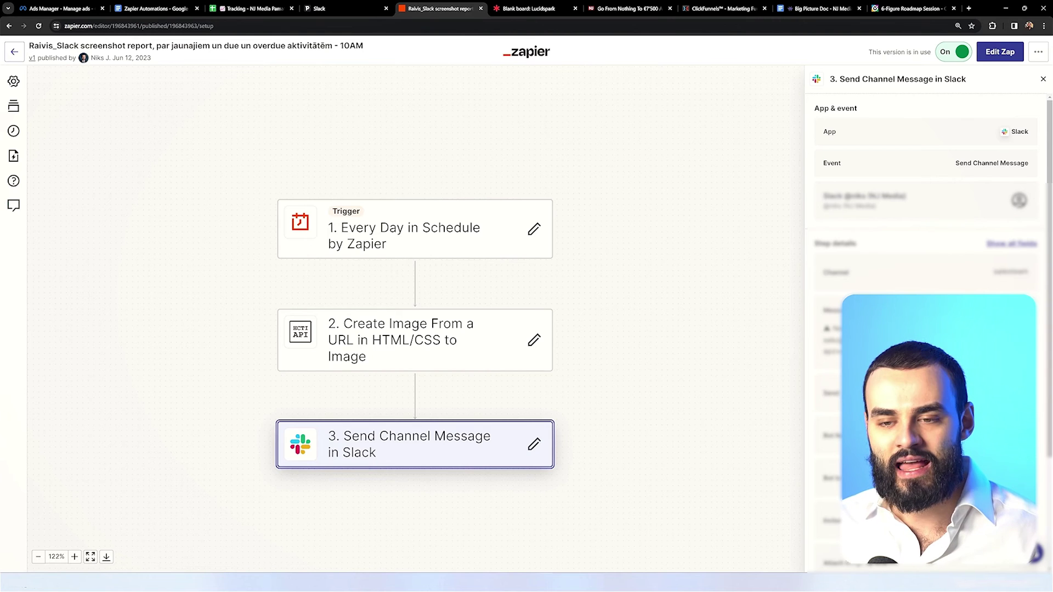
key(alt+Tab)
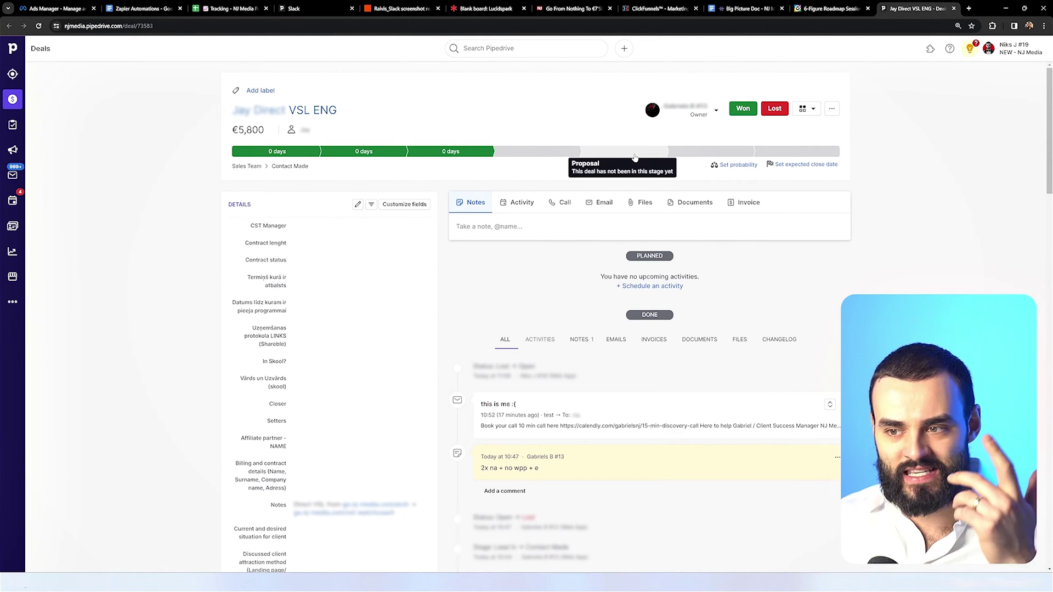
Move the €5,800 Direct VSL ENG deal to the Proposal stage in the pipeline bar
click(634, 158)
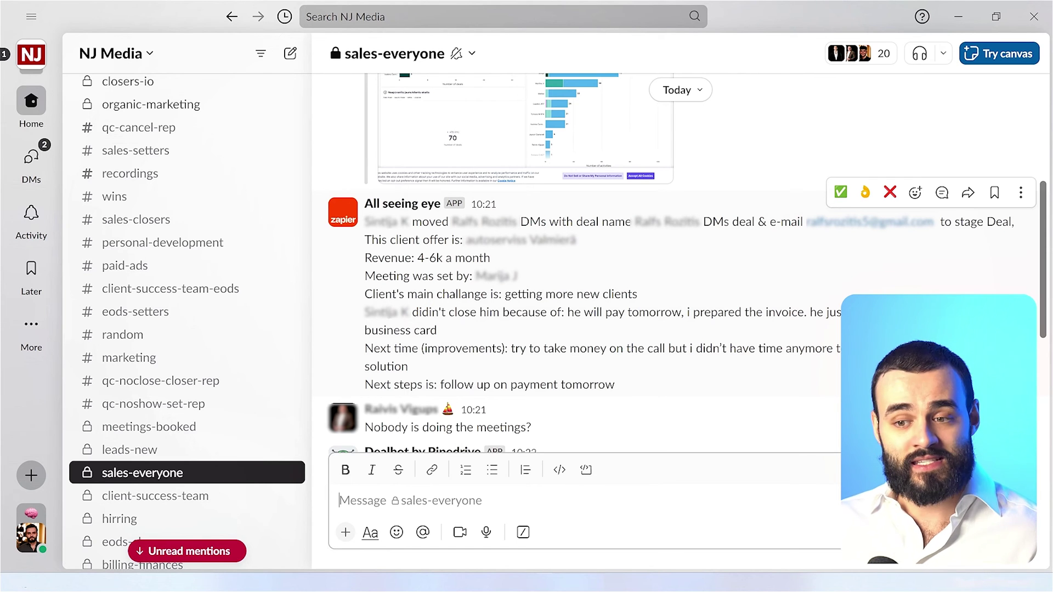
Go back to the browser and bring up the 'Zapier Automations' Google Docs list
key(alt+Tab)
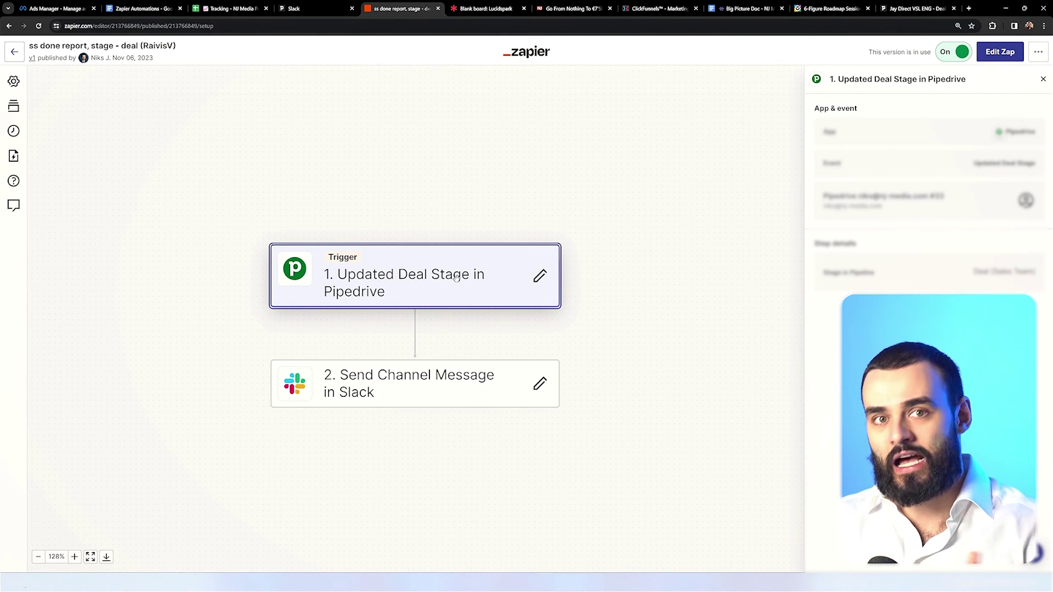
key(ctrl+2)
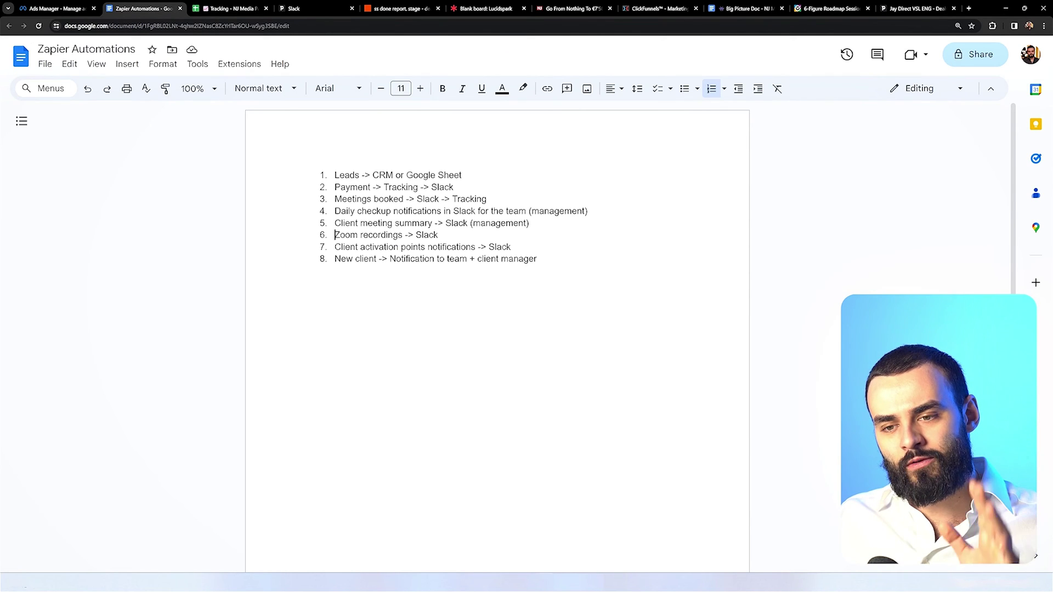
Highlight 'Zoom recordings' in item 6, show Slack's #recordings channel, then open the blank Lucidspark board
drag(335, 234, 403, 235)
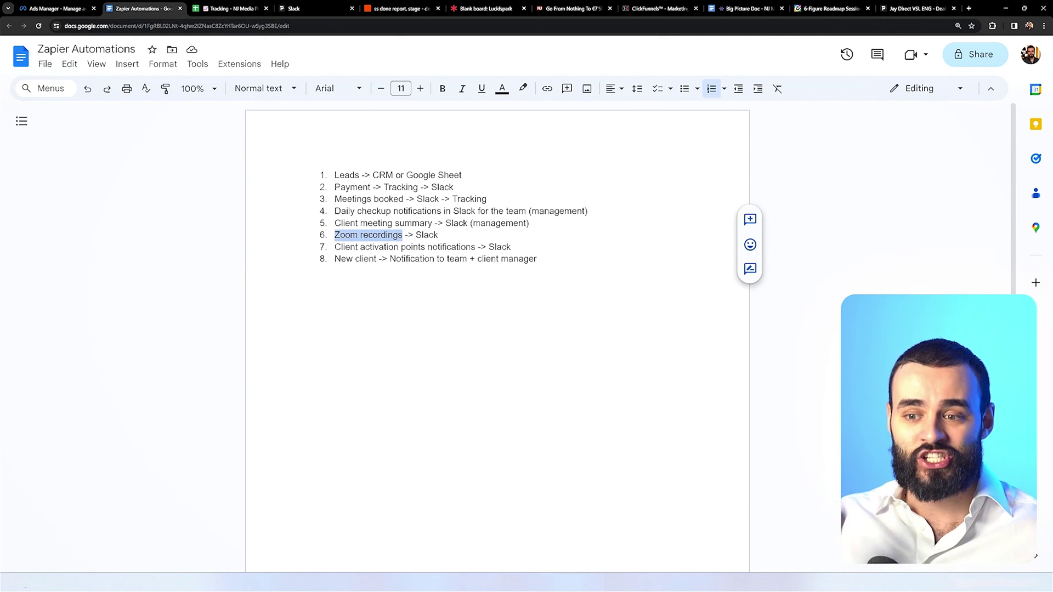
key(alt+Tab)
click(156, 435)
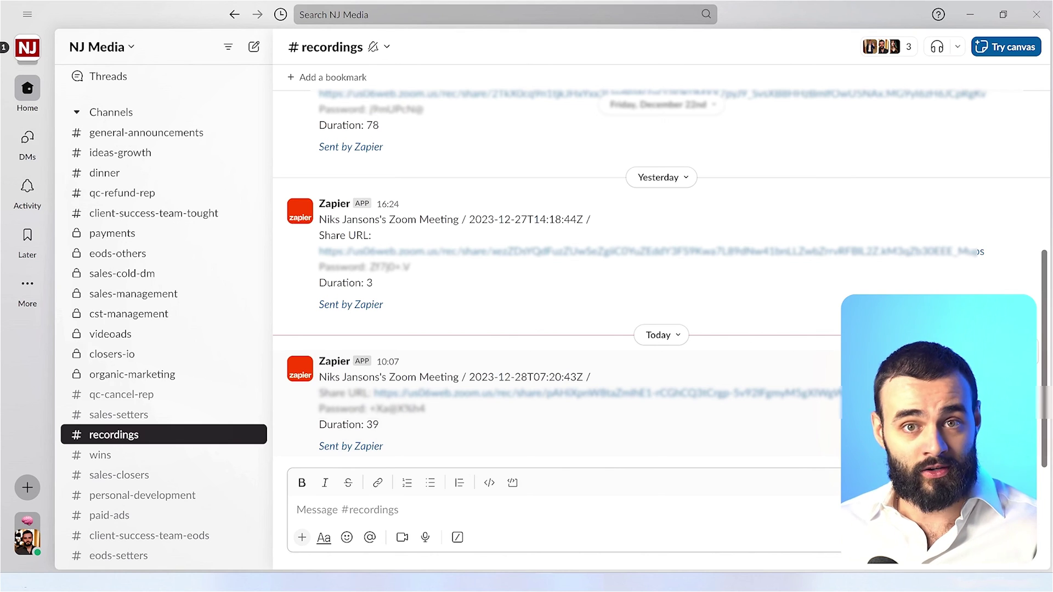
key(alt+Tab)
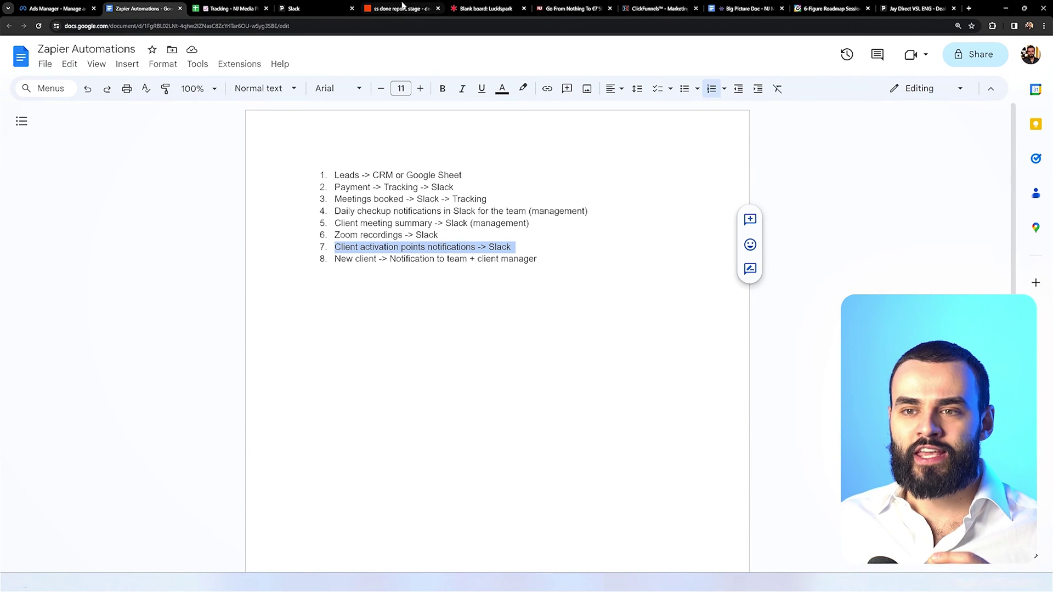
click(485, 9)
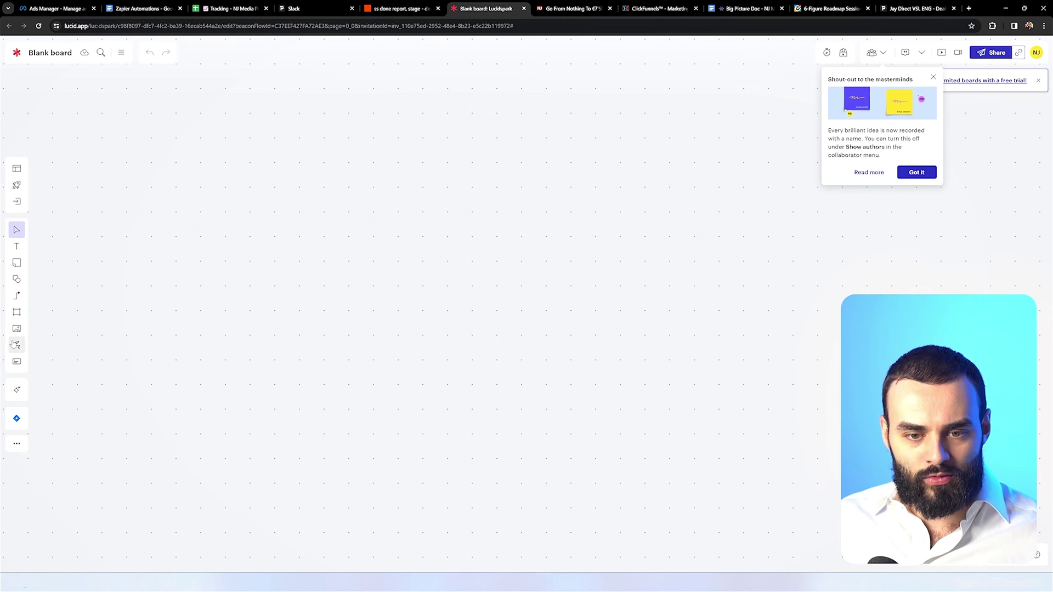
Sketch the freehand flow C → AP1 → AP2 → AP3 on the Lucidspark board
click(16, 344)
mouse_move(230, 173)
mouse_down()
mouse_move(181, 192)
mouse_move(231, 217)
mouse_move(364, 204)
mouse_move(351, 224)
mouse_up()
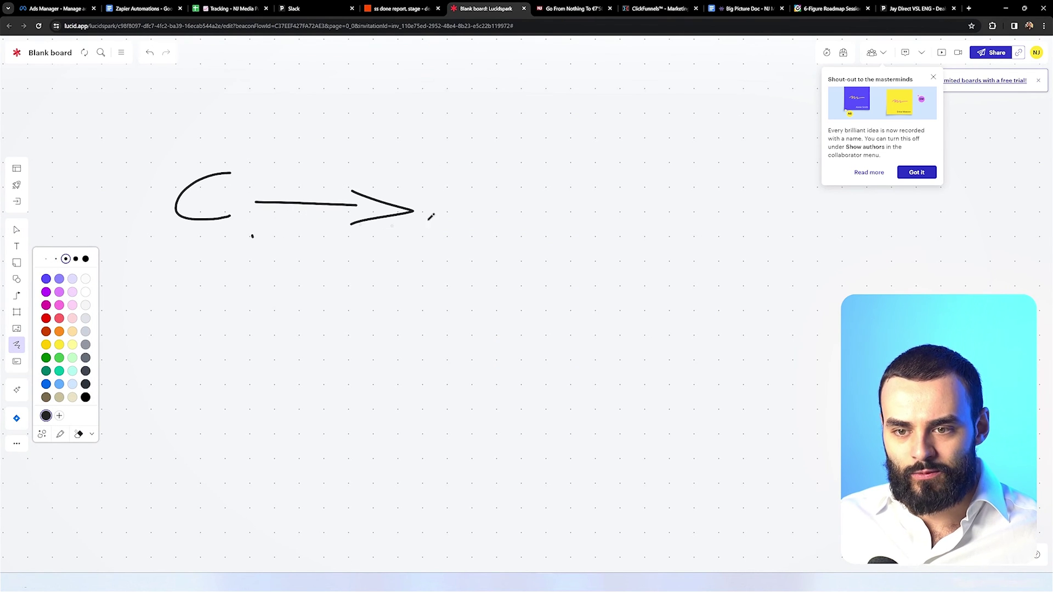
drag(483, 173, 512, 231)
drag(531, 177, 528, 227)
mouse_move(523, 184)
mouse_down()
mouse_move(541, 204)
mouse_move(612, 186)
mouse_move(604, 237)
mouse_move(744, 217)
mouse_up()
drag(712, 203, 728, 243)
mouse_move(824, 192)
mouse_down()
mouse_move(808, 236)
mouse_move(837, 245)
mouse_up()
mouse_move(784, 215)
mouse_down()
mouse_move(833, 213)
mouse_move(910, 246)
mouse_move(970, 230)
mouse_move(964, 253)
mouse_up()
drag(1010, 211, 986, 254)
mouse_move(1010, 211)
mouse_down()
mouse_move(1018, 250)
mouse_move(1025, 237)
mouse_up()
mouse_move(1024, 209)
mouse_down()
mouse_move(1041, 222)
mouse_move(1035, 248)
mouse_up()
Underline AP1 and circle AP2 and AP3 in the sketched flow
scroll(961, 282, right, 3)
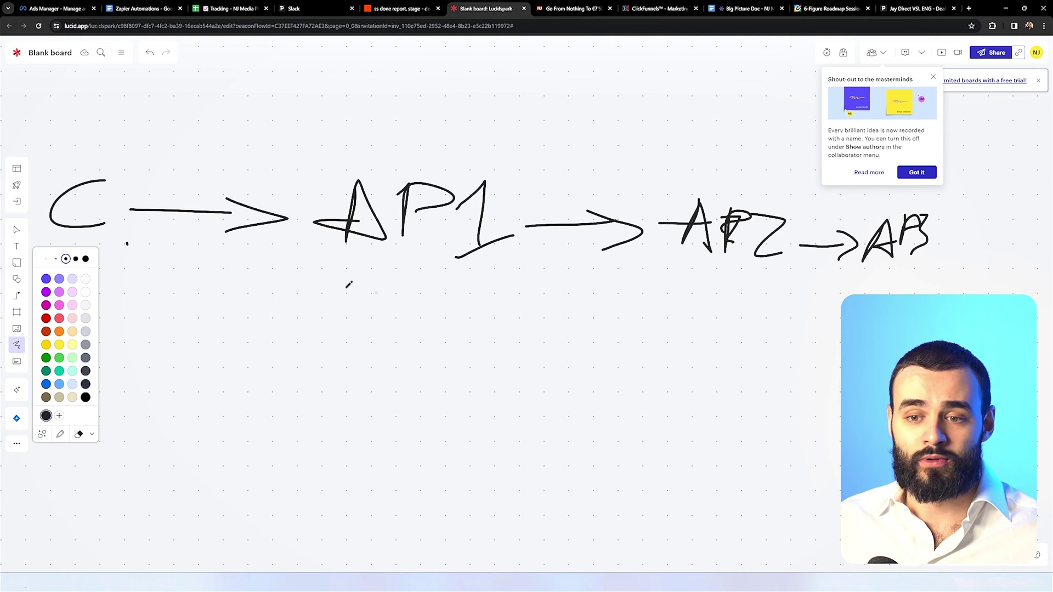
drag(327, 281, 552, 278)
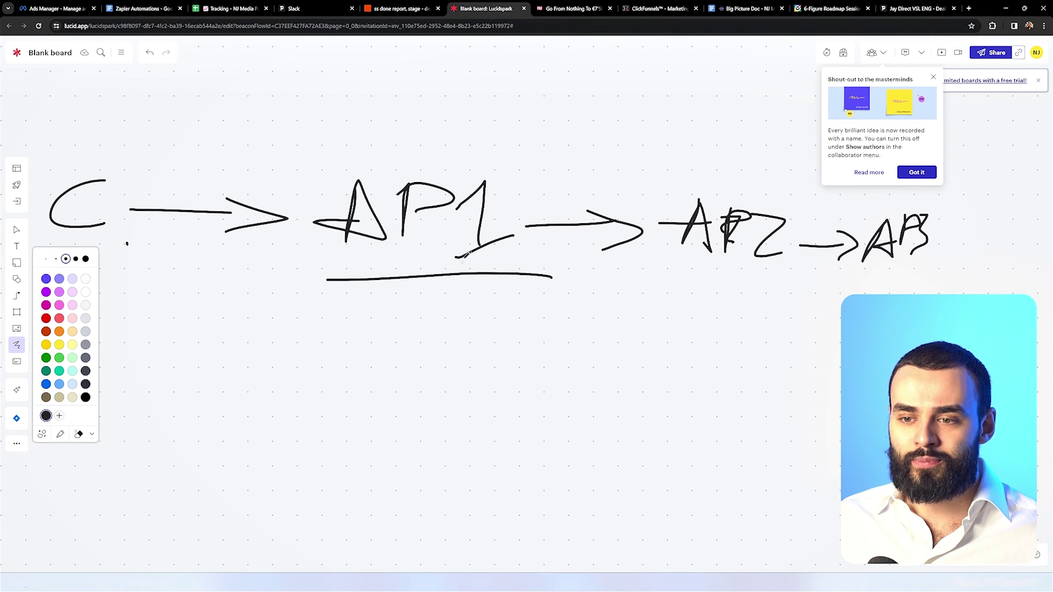
mouse_move(697, 168)
mouse_down()
mouse_move(702, 290)
mouse_move(711, 180)
mouse_up()
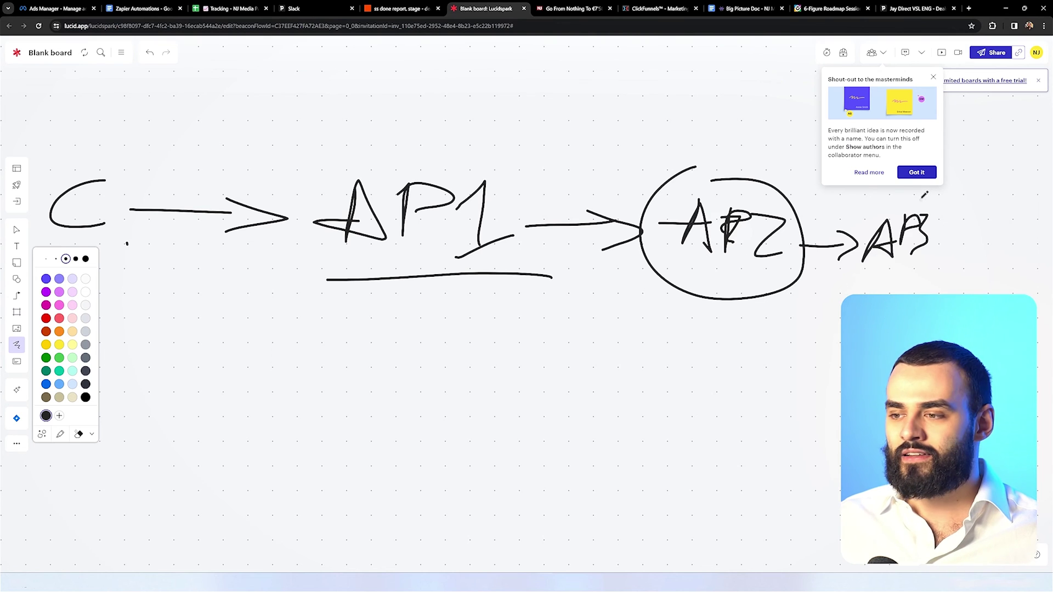
mouse_move(913, 194)
mouse_down()
mouse_move(959, 232)
mouse_move(928, 217)
mouse_up()
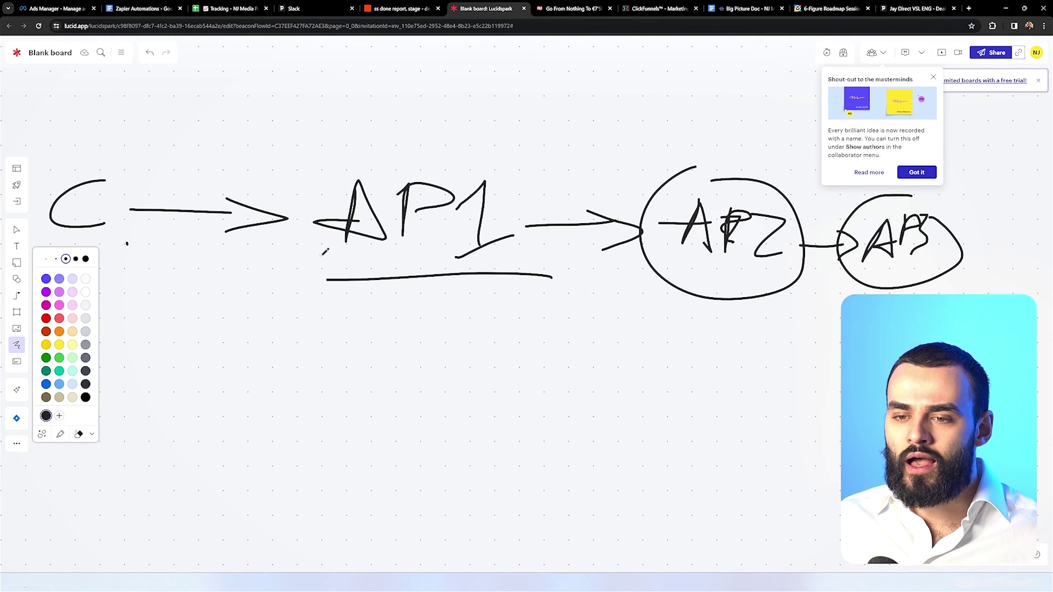
key(alt+Tab)
key(alt+Tab)
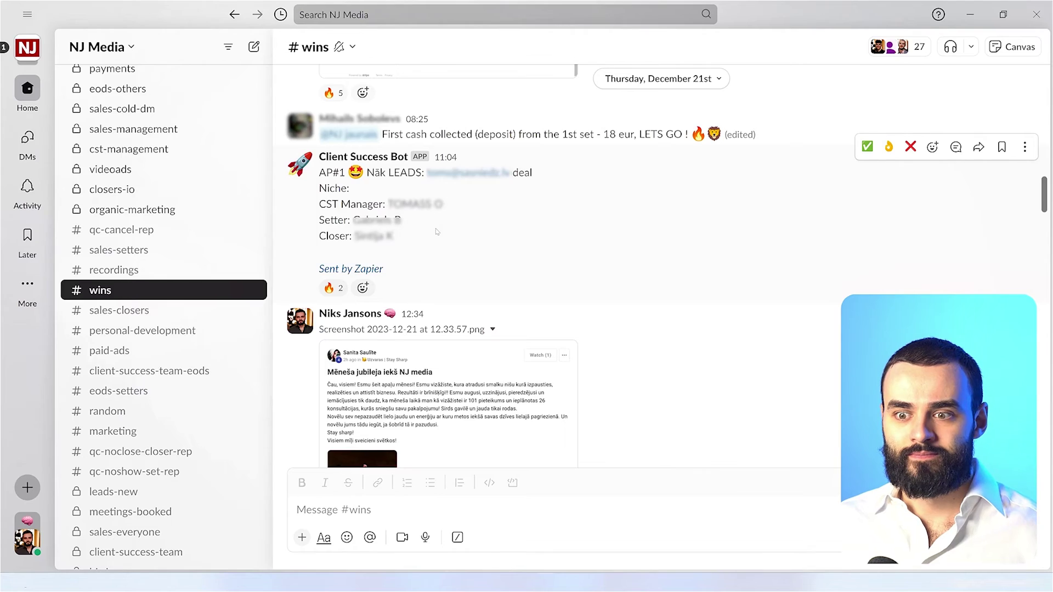
Inspect the Slack message step's setup in the CST Client AP #1 zap
key(alt+Tab)
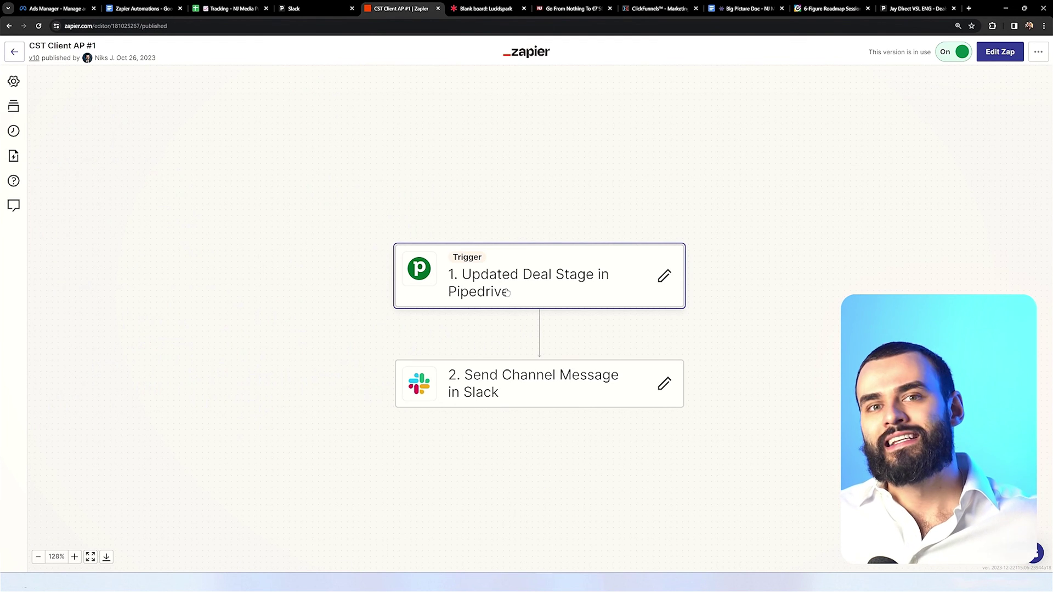
click(504, 373)
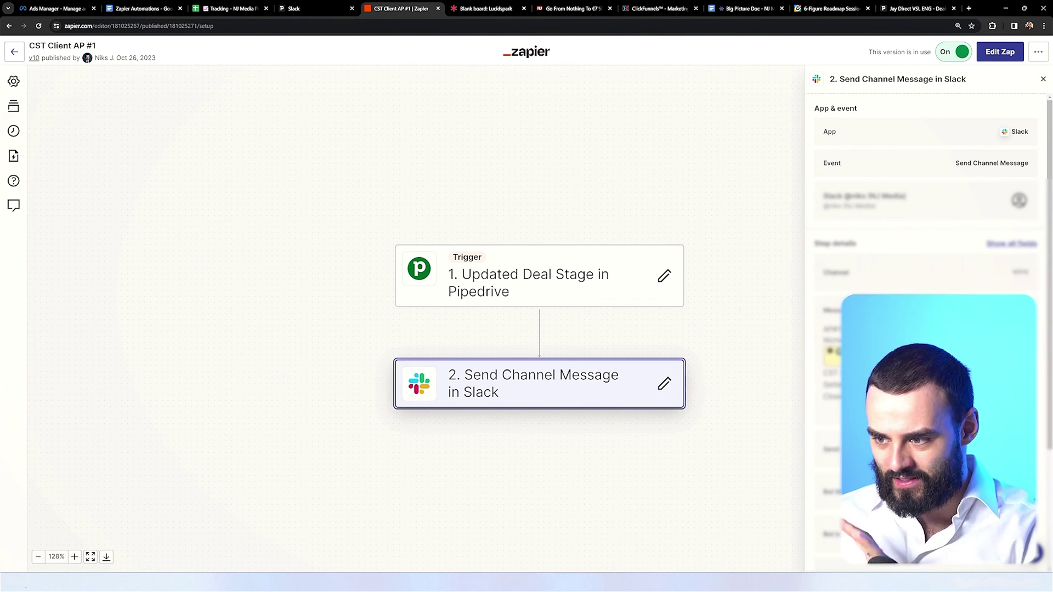
scroll(925, 274, down, 2)
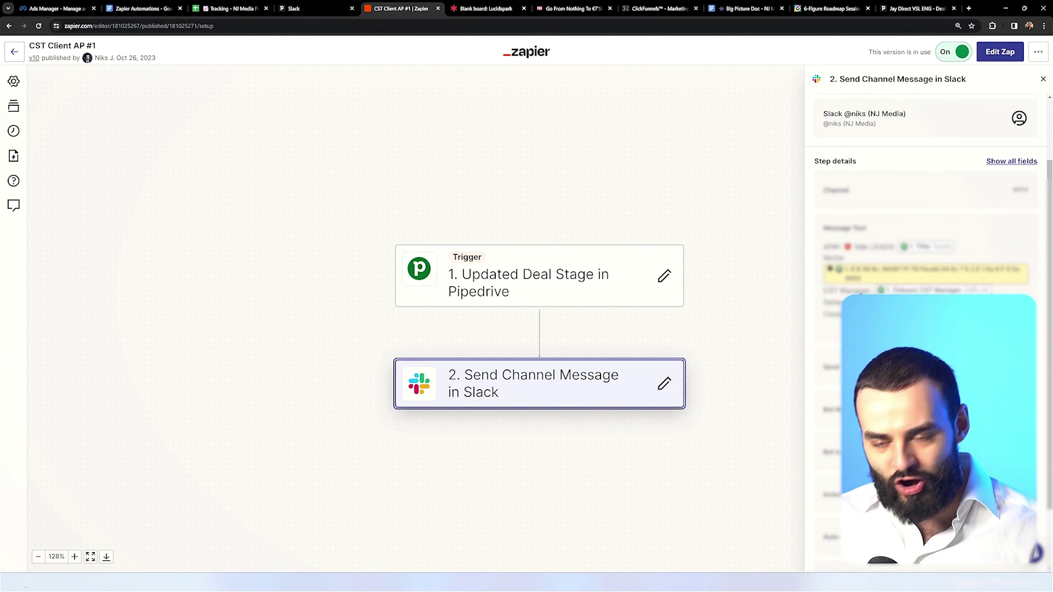
key(alt+Tab)
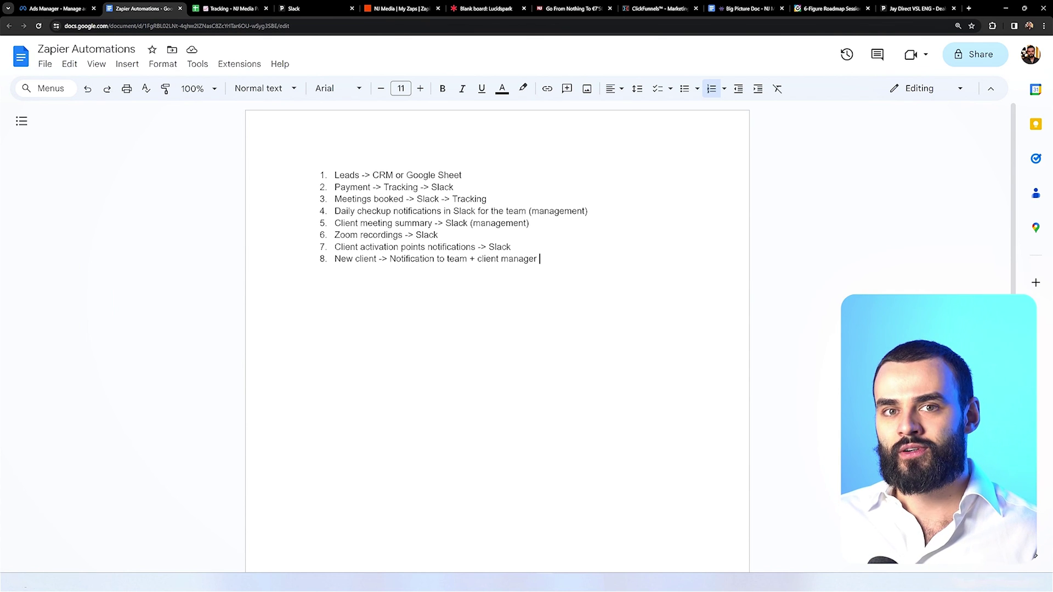
Show the new-client alert in #client-success-team, then the Deal won and Deal closed posts in #sales-everyone
key(alt+Tab)
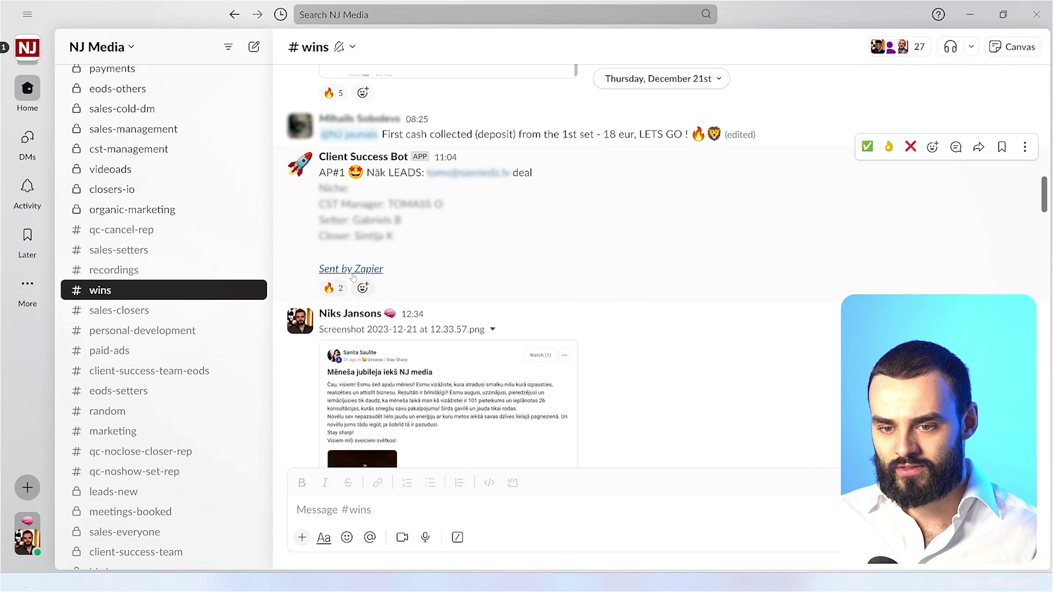
click(136, 552)
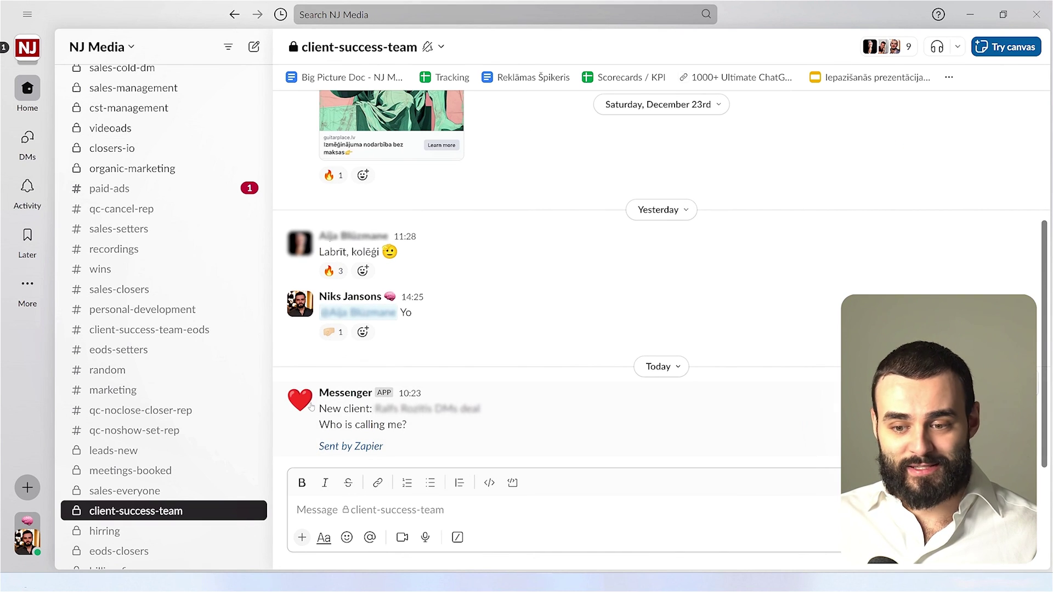
mouse_move(310, 403)
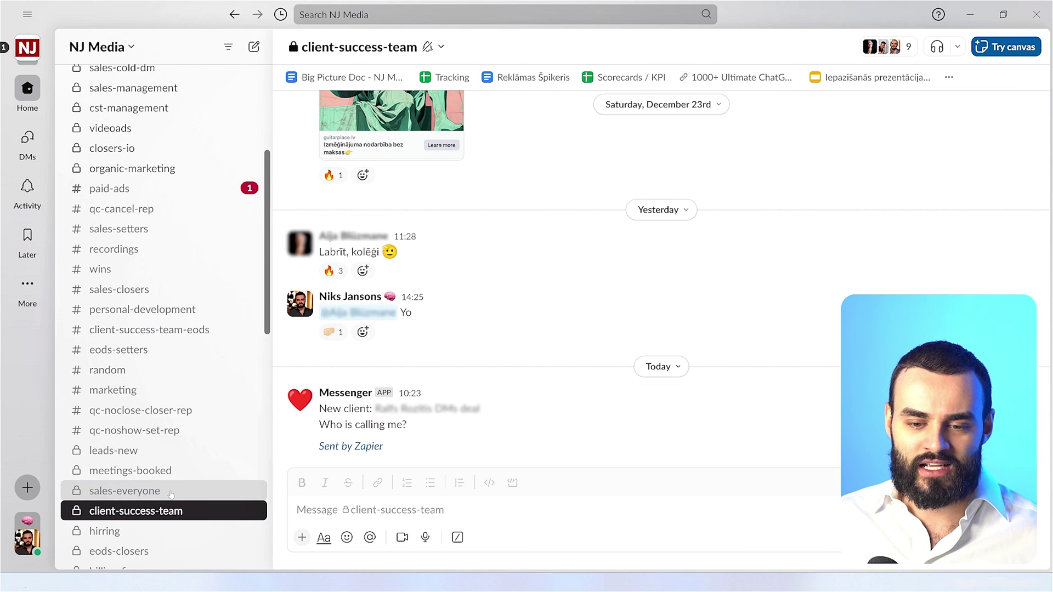
click(172, 493)
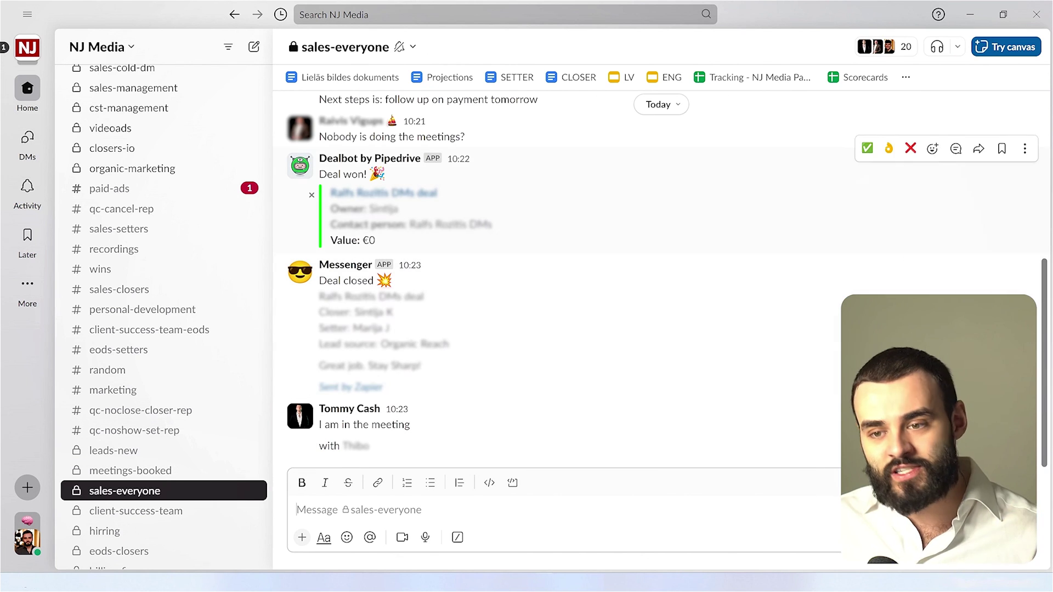